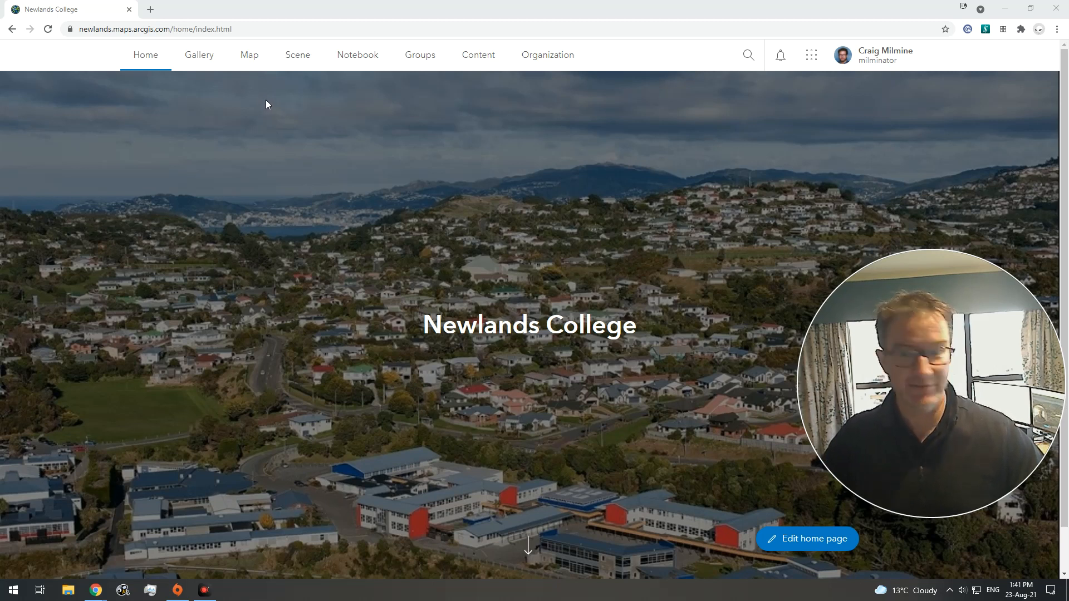
Step: Open a new map and browse layers shared in My Groups to add content
click(250, 56)
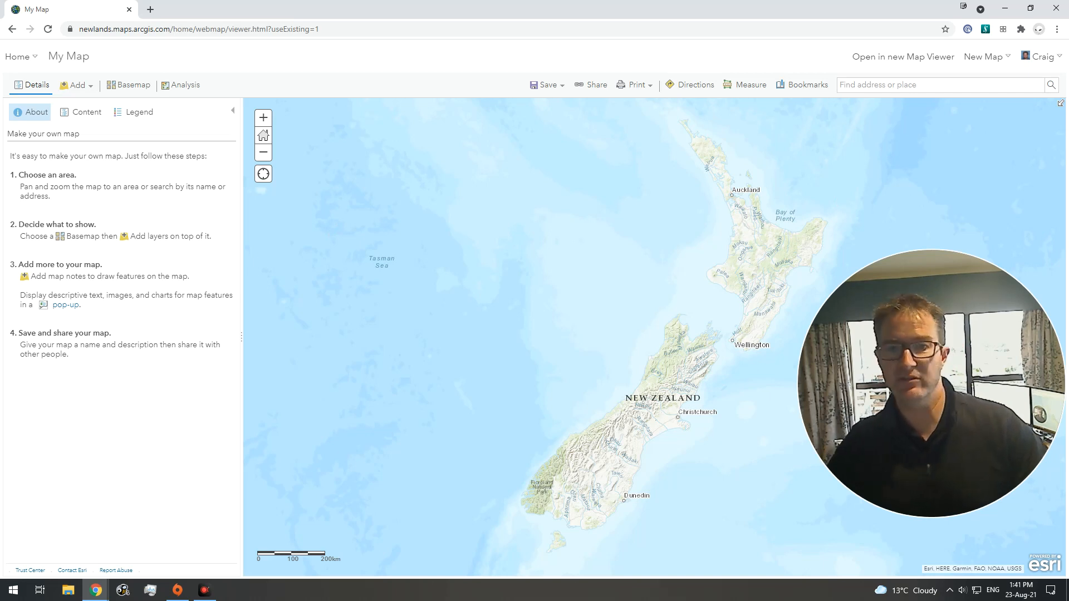
click(87, 88)
click(92, 103)
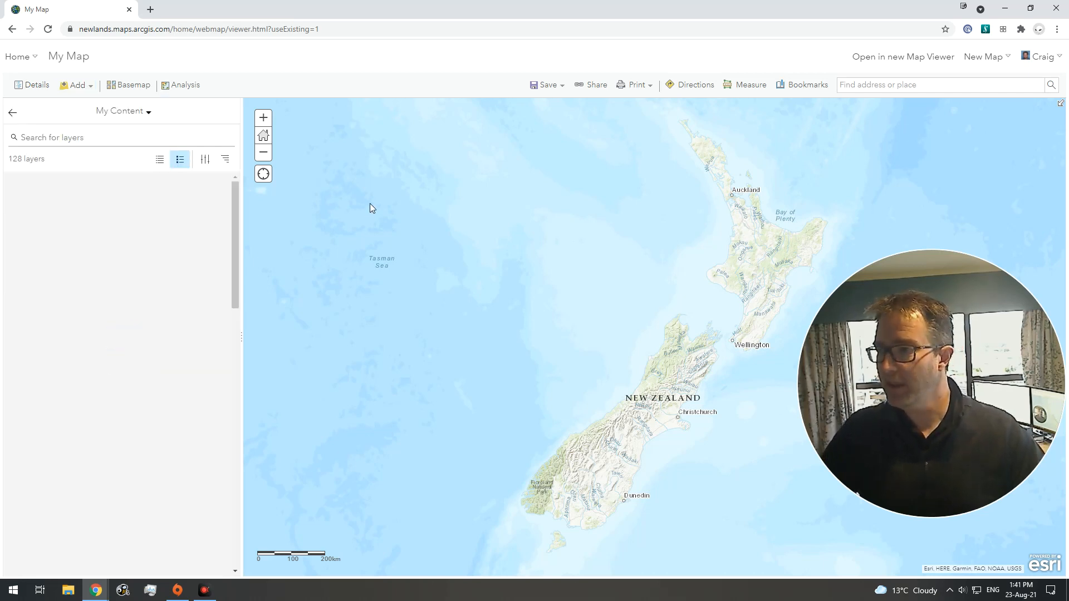
click(148, 113)
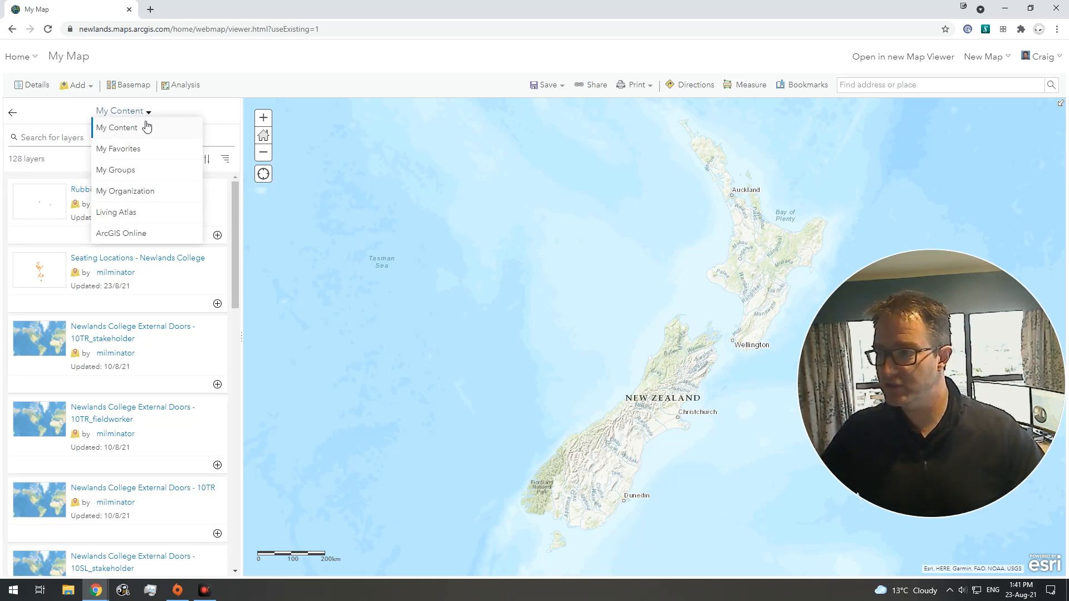
click(133, 170)
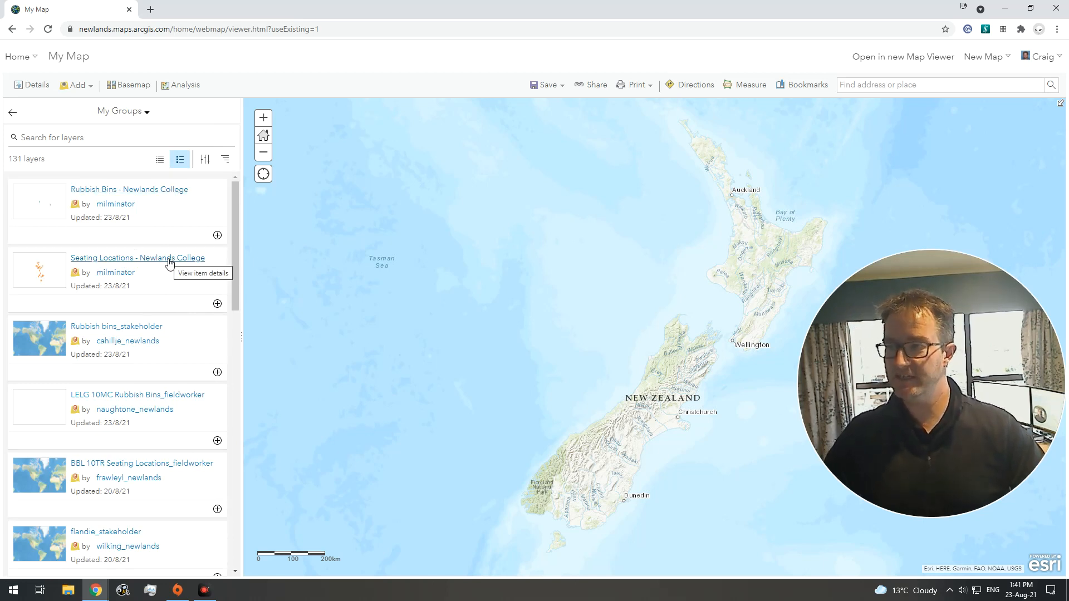
Step: Add the Rubbish Bins - Newlands College and Seating Locations - Newlands College layers to the map
click(165, 191)
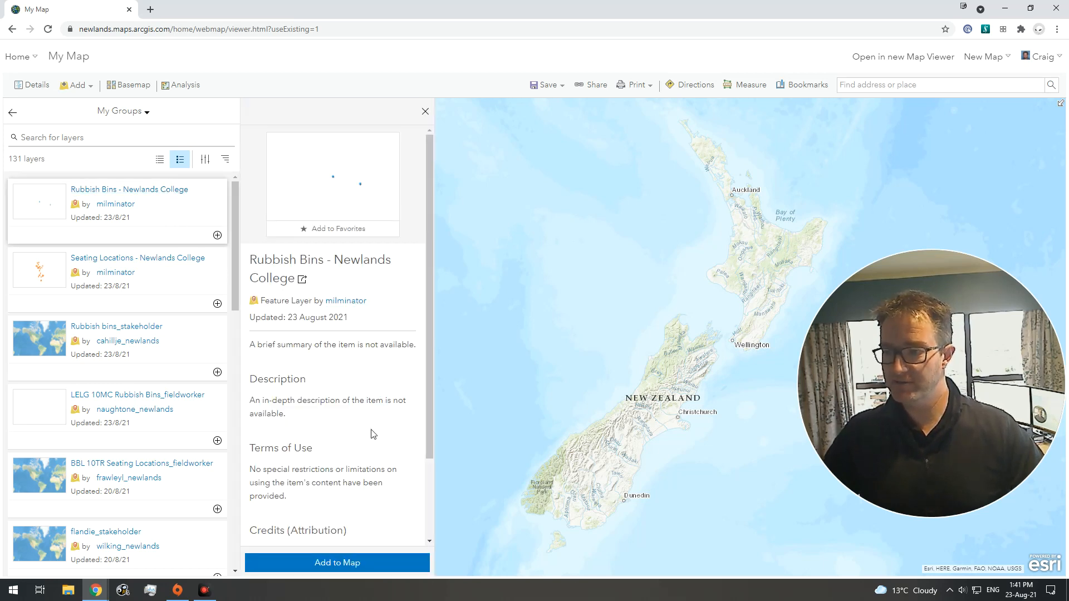
click(368, 564)
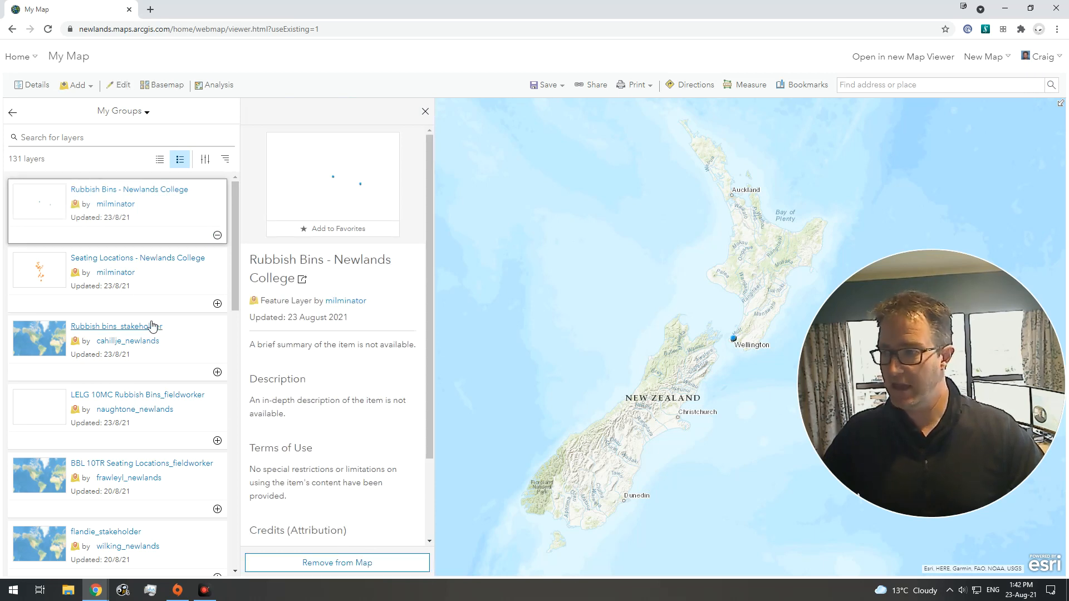
click(141, 262)
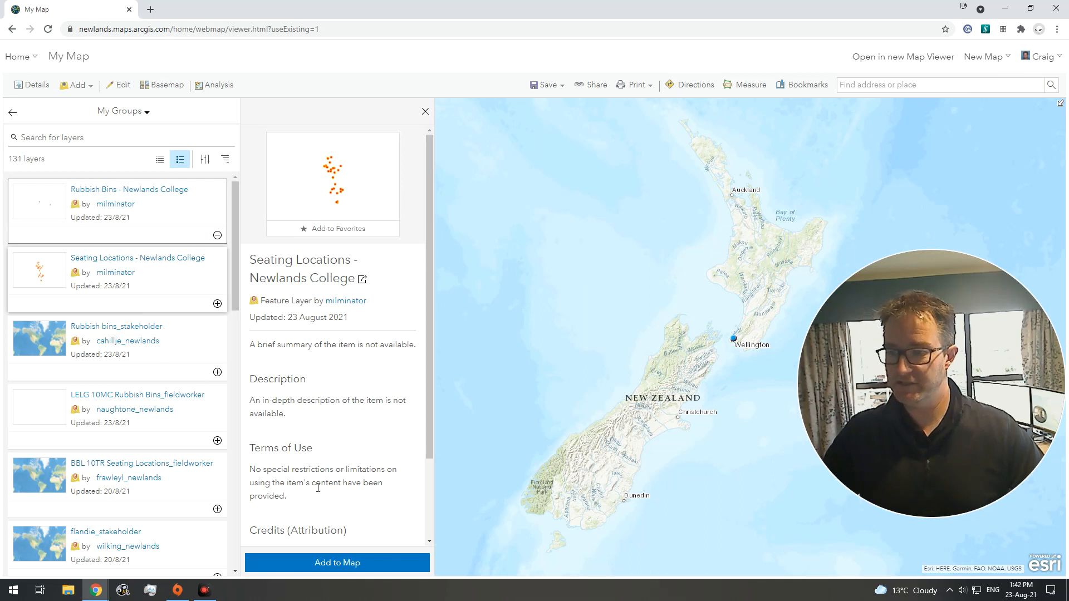
click(350, 563)
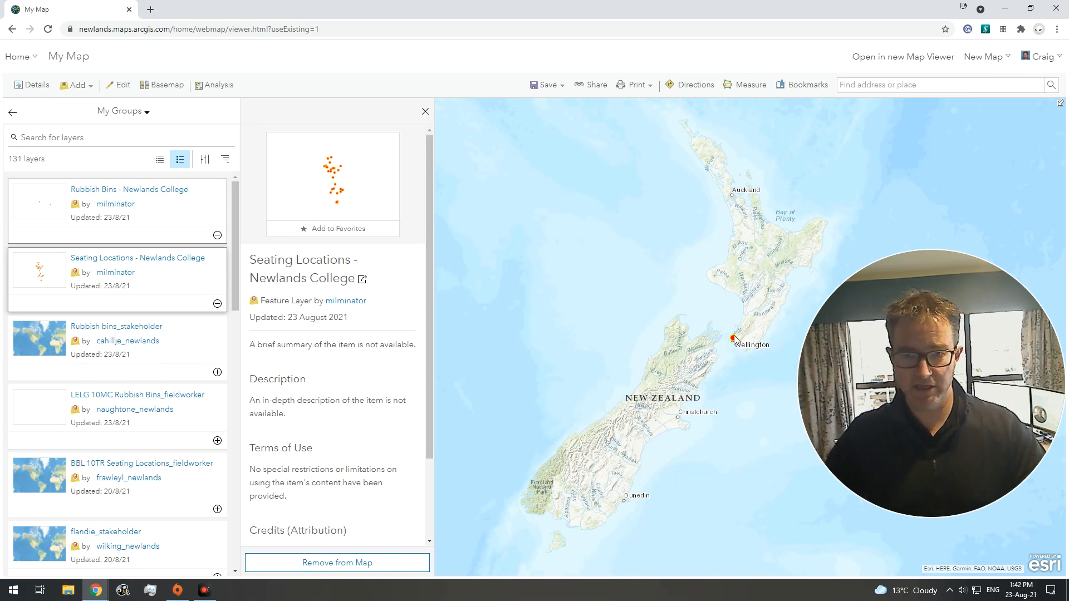
Step: Zoom in on the college's points in Newlands and return to the map's contents list
scroll(740, 343, up, 3)
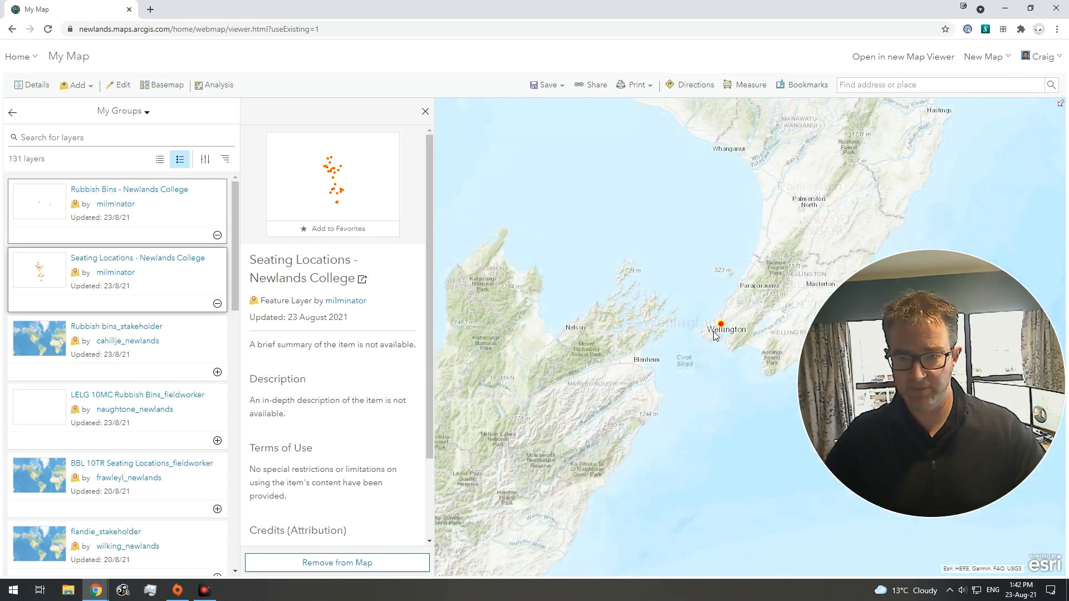
scroll(722, 328, up, 2)
scroll(715, 324, up, 2)
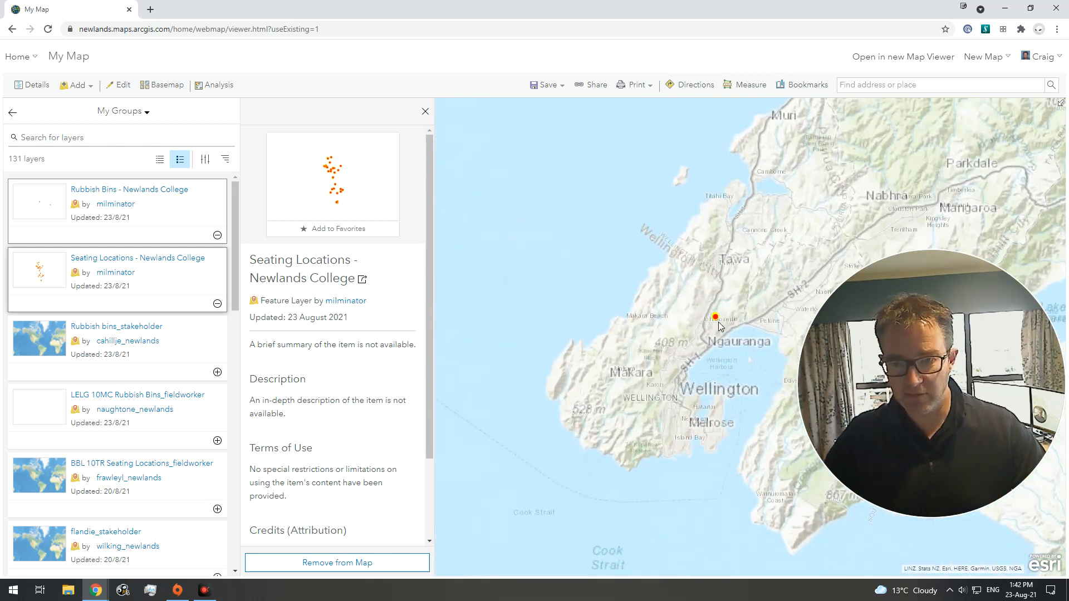
scroll(719, 321, up, 2)
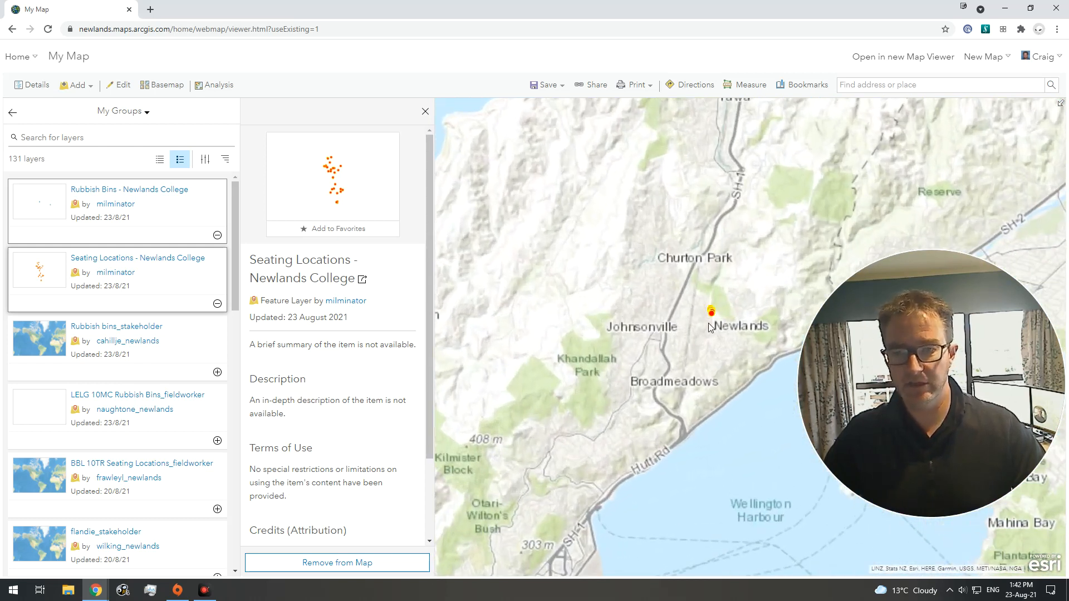
scroll(713, 312, up, 2)
scroll(713, 309, up, 3)
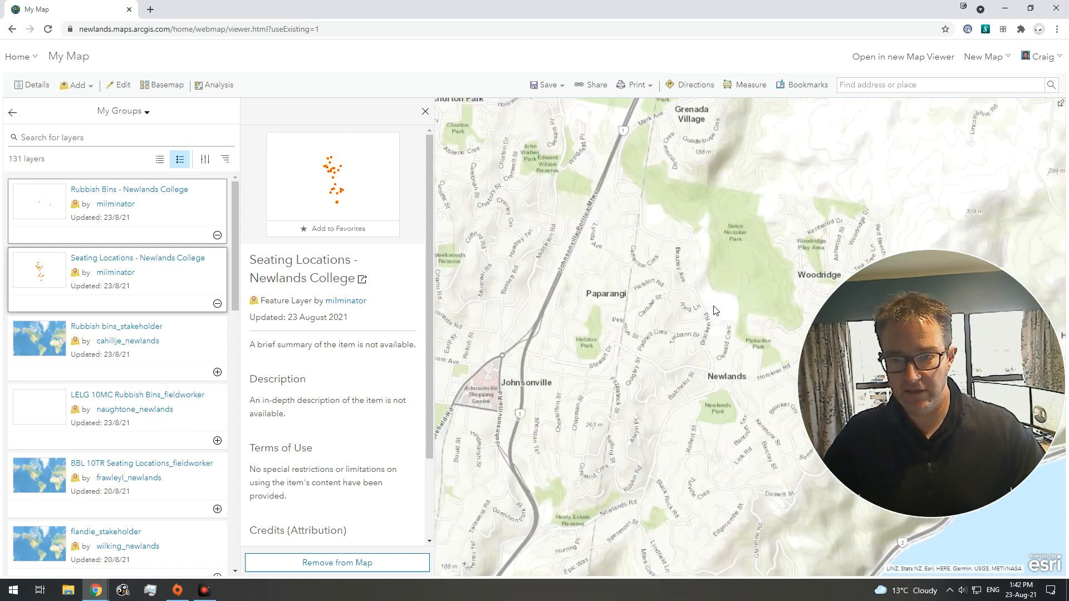
scroll(690, 281, up, 3)
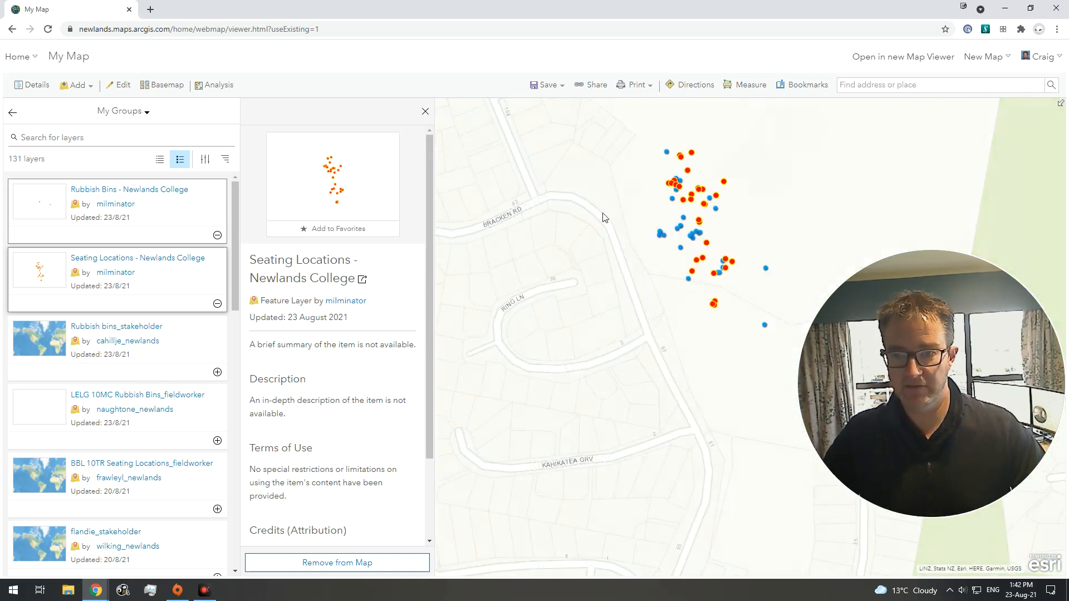
drag(603, 207, 586, 263)
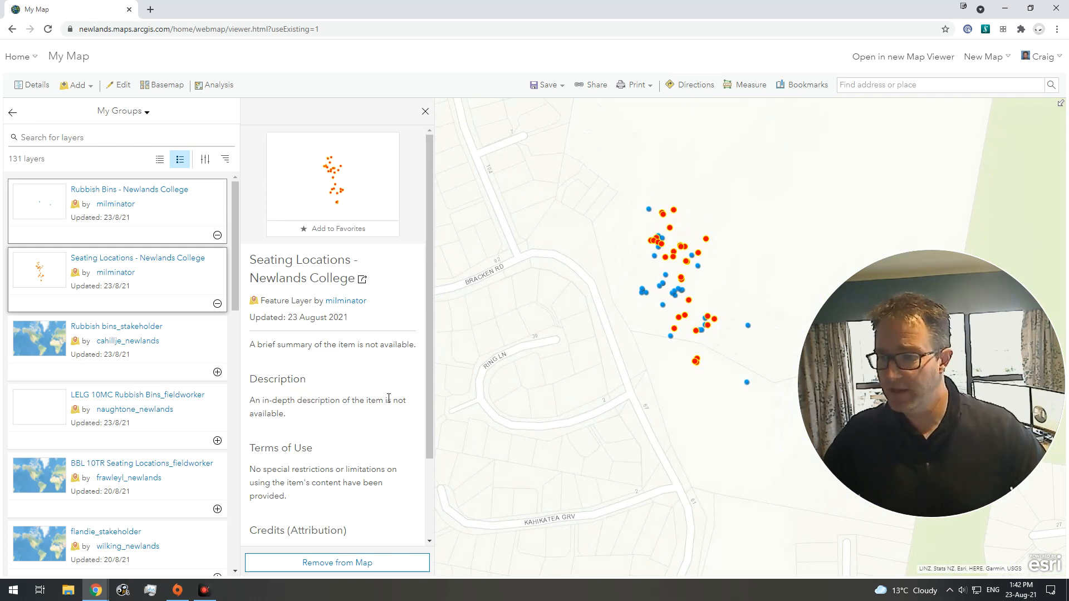
click(425, 111)
click(12, 112)
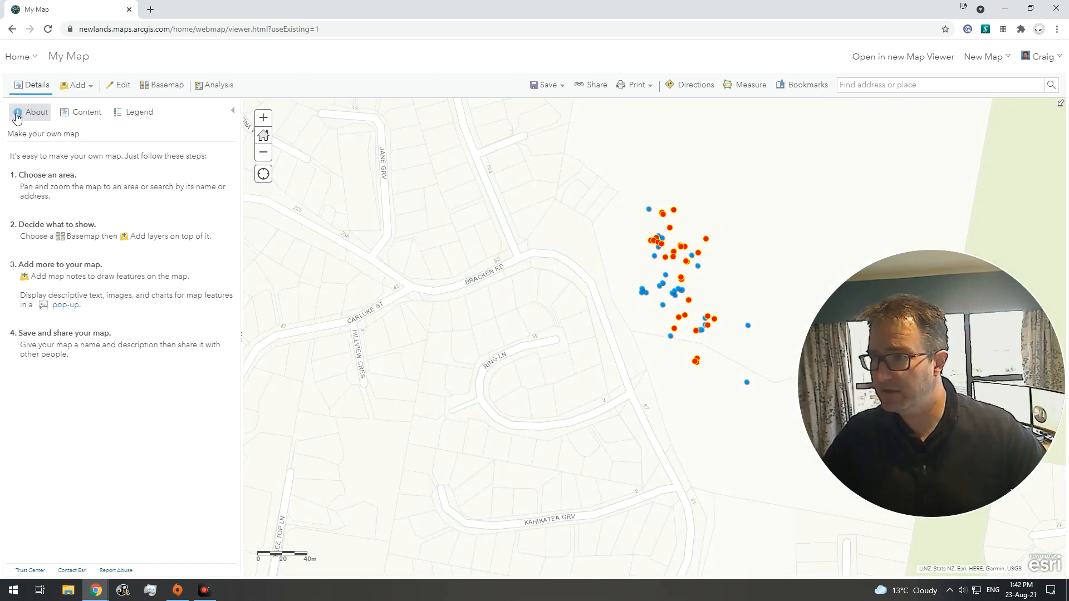
click(84, 113)
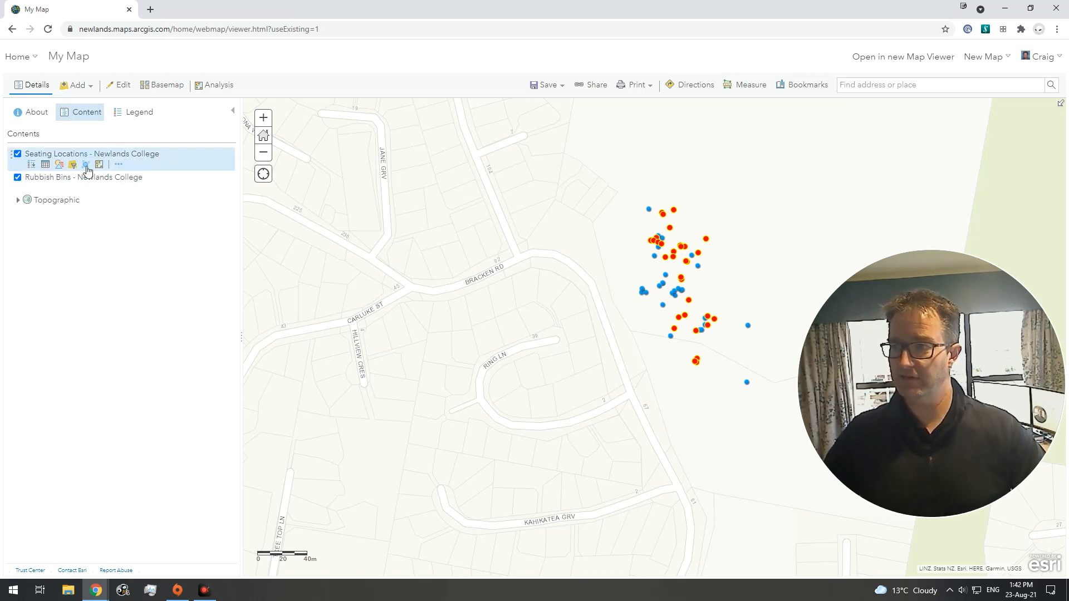
Step: Toggle each layer's visibility off and on to identify which points belong to it
click(18, 155)
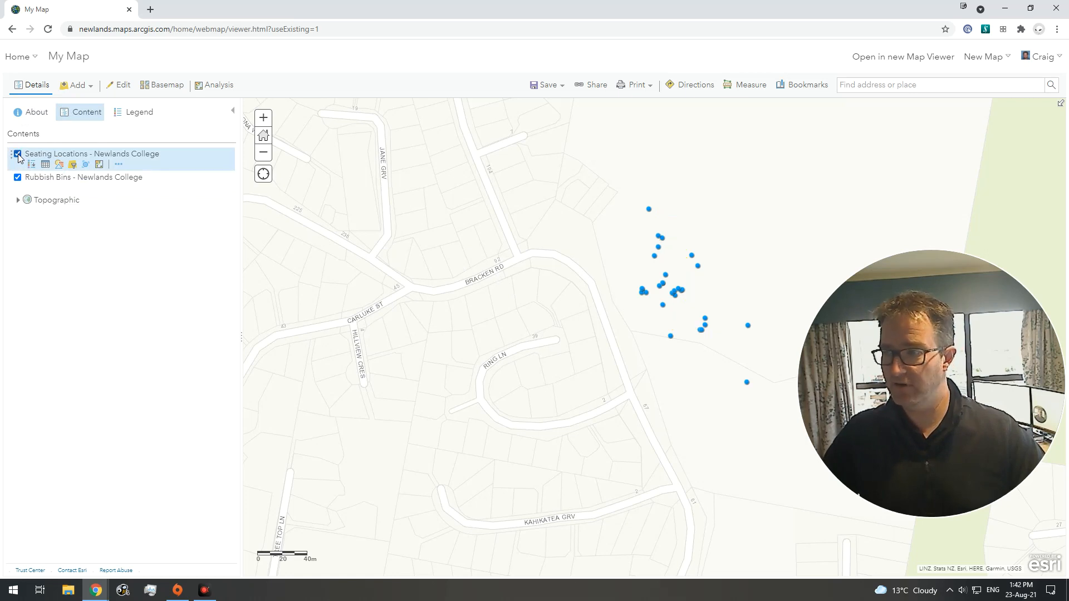
click(18, 155)
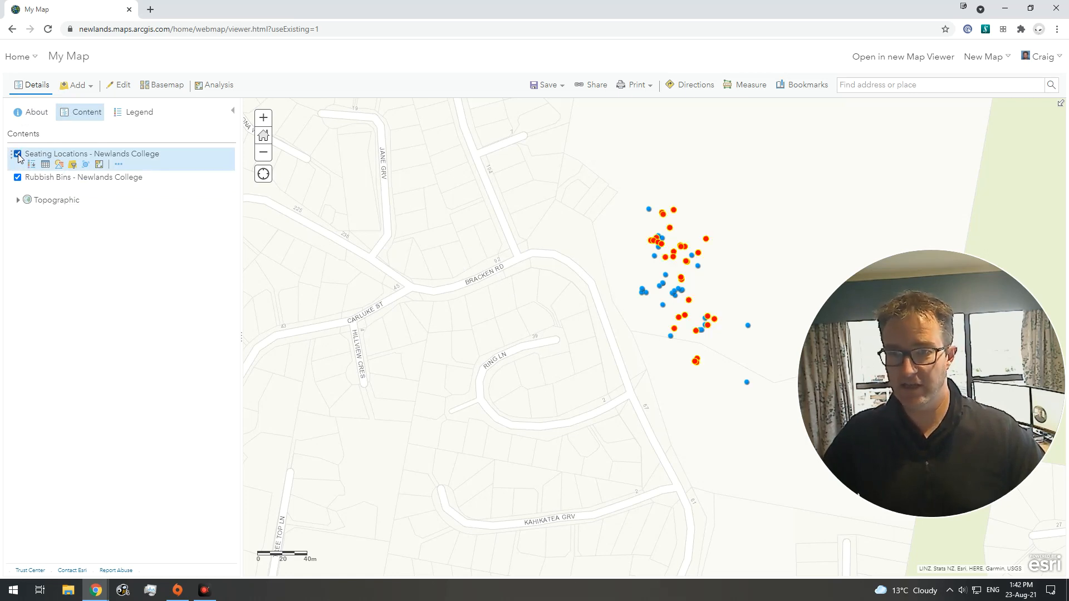
click(18, 179)
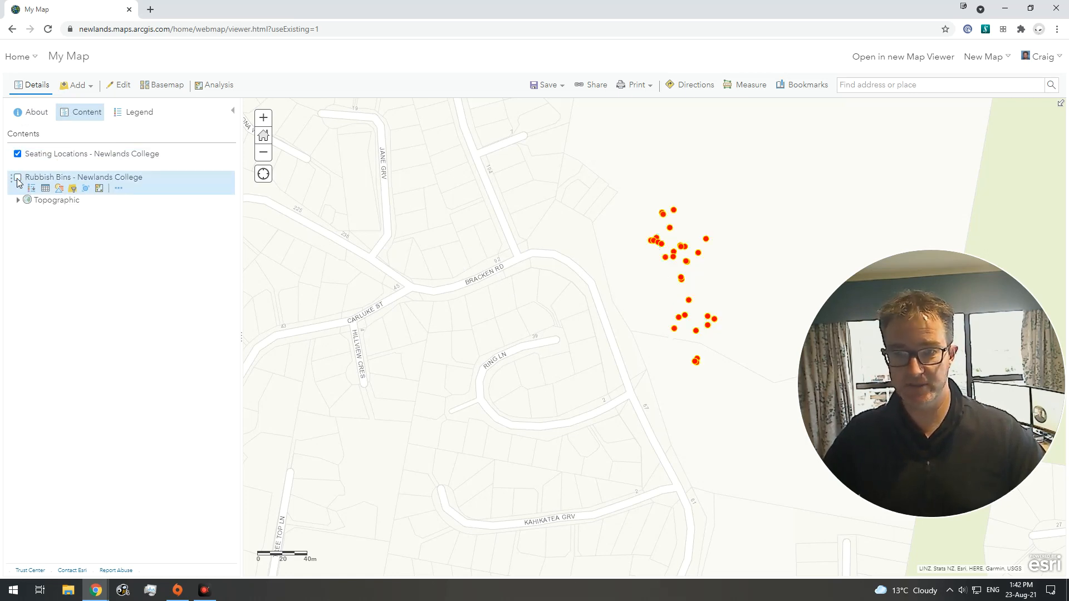
click(18, 178)
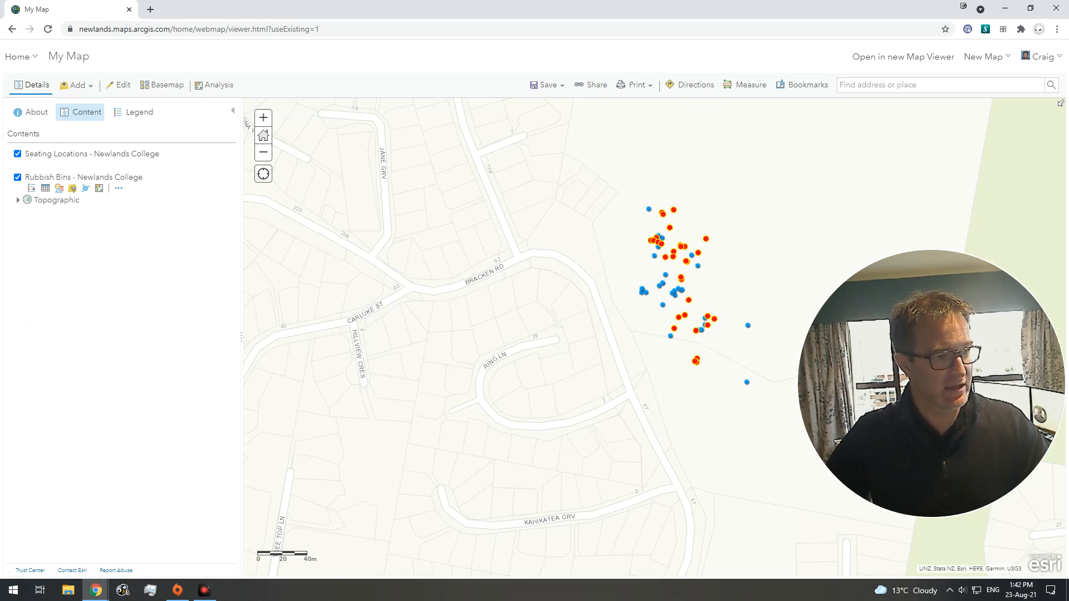
Step: Switch the basemap to NZ Imagery
mouse_move(953, 285)
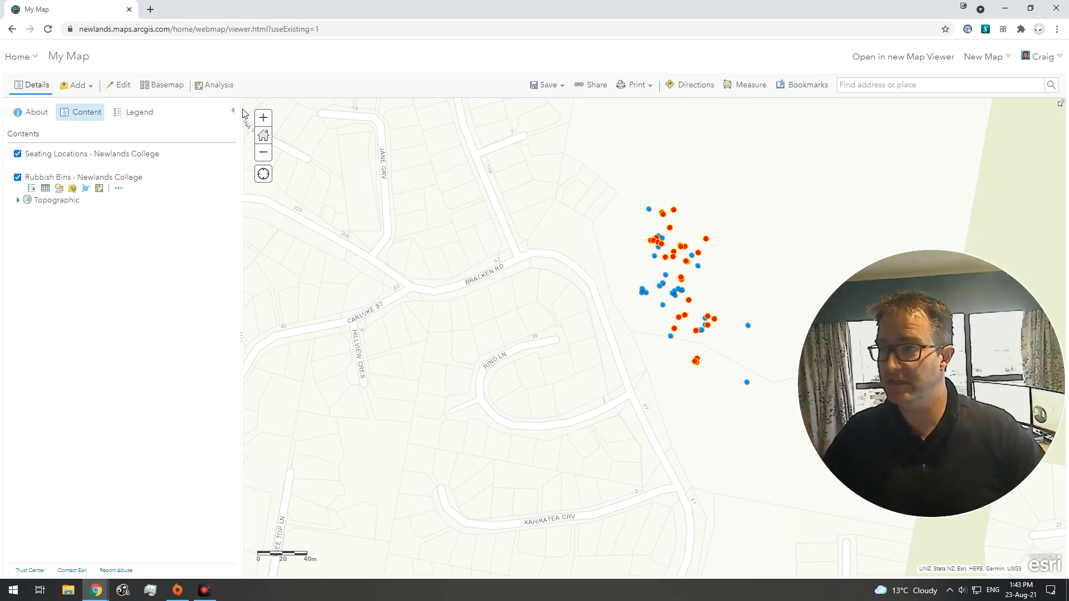
click(163, 88)
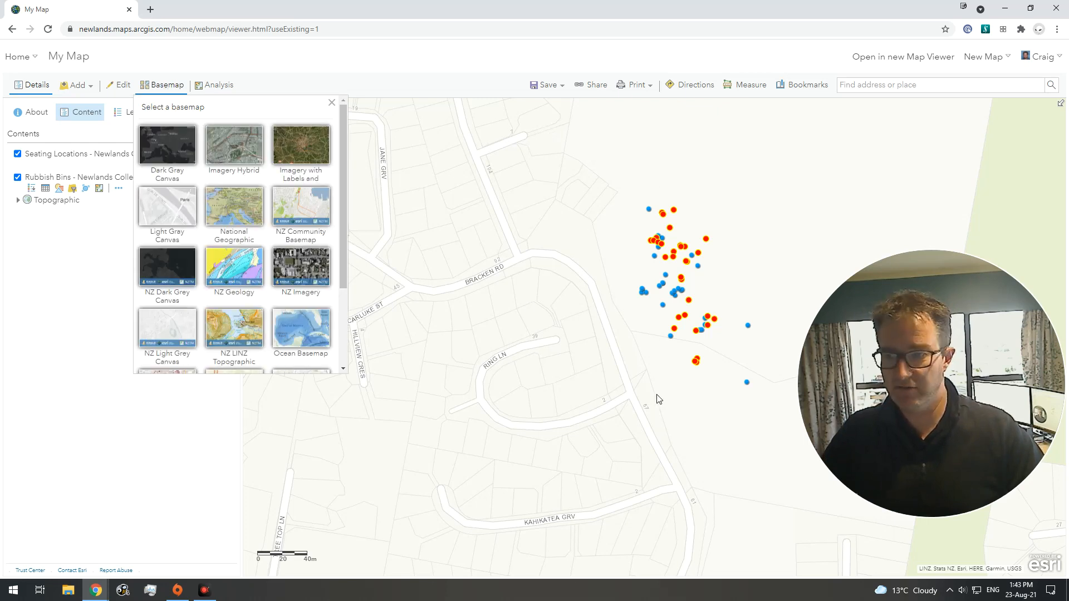
click(301, 273)
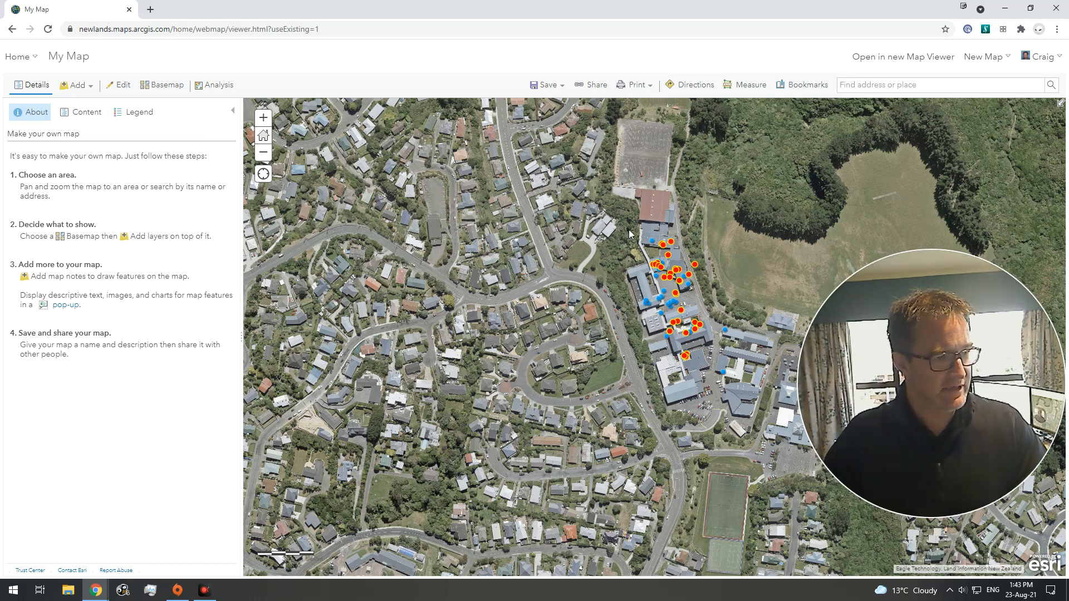
Step: Hide the Seating Locations - Newlands College layer in the contents list
click(233, 111)
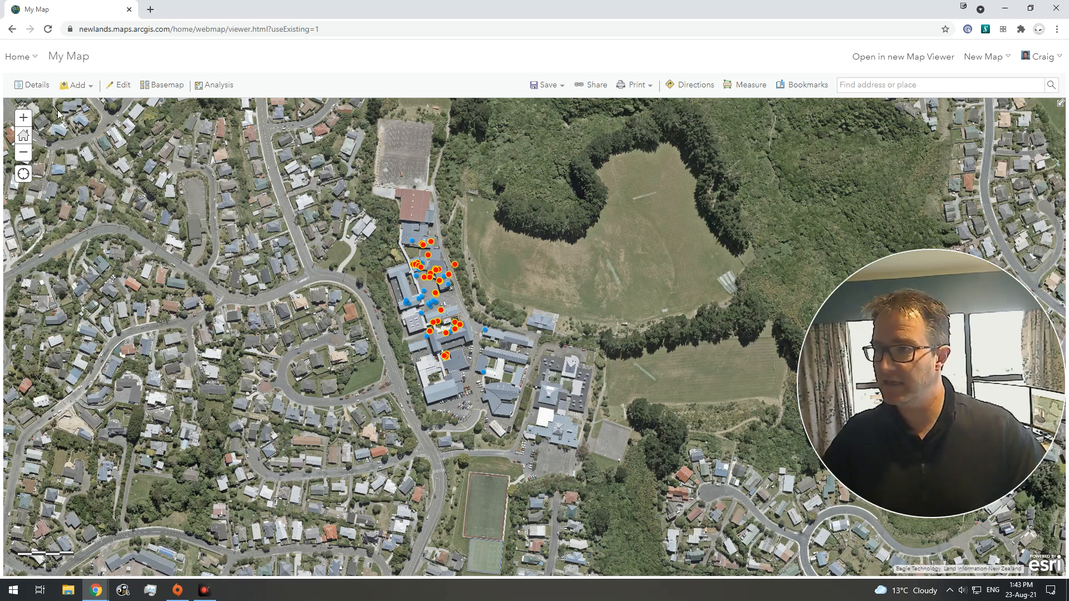
click(31, 85)
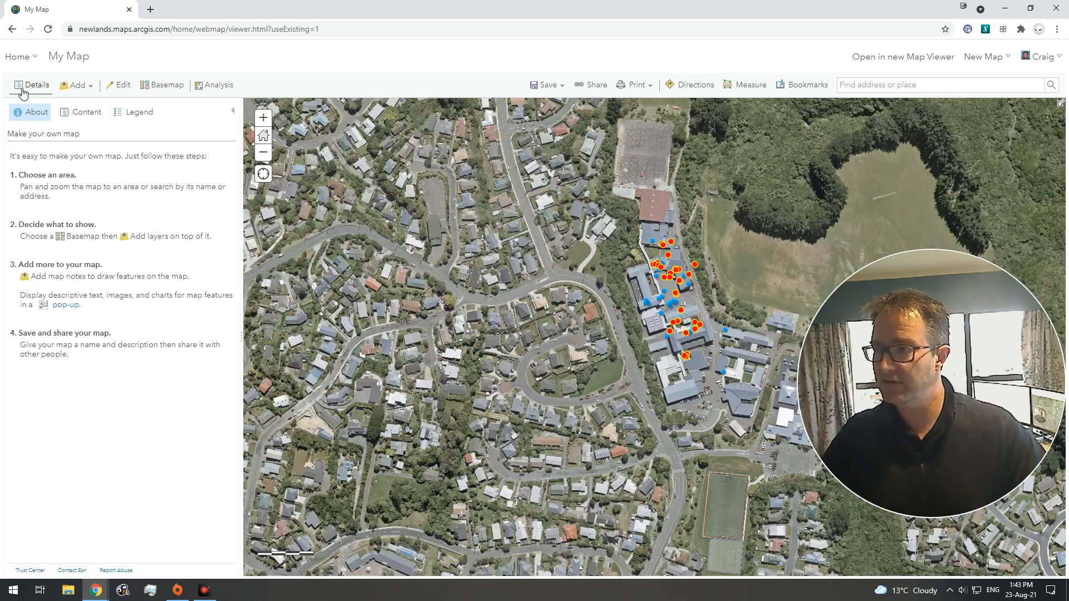
click(78, 114)
click(18, 155)
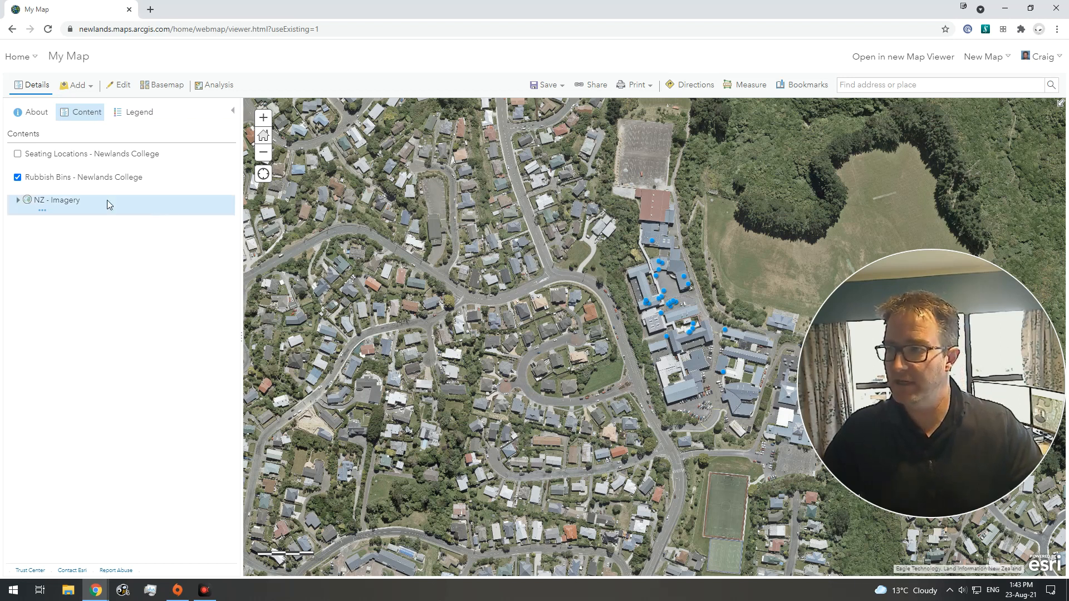
Step: Change the Rubbish Bins - Newlands College layer's drawing style to Heat Map
mouse_move(89, 179)
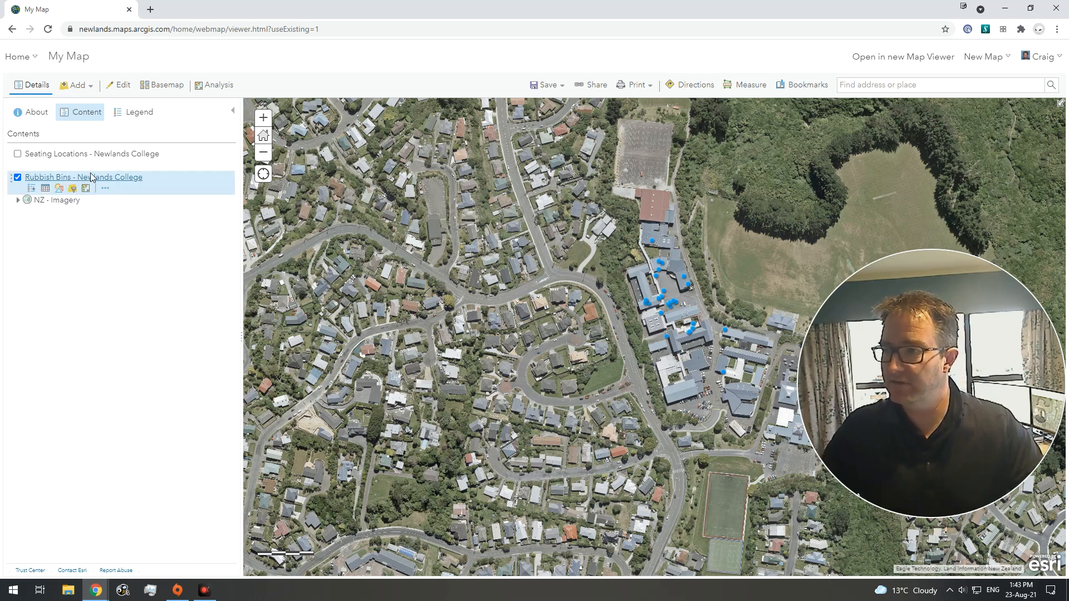
click(59, 195)
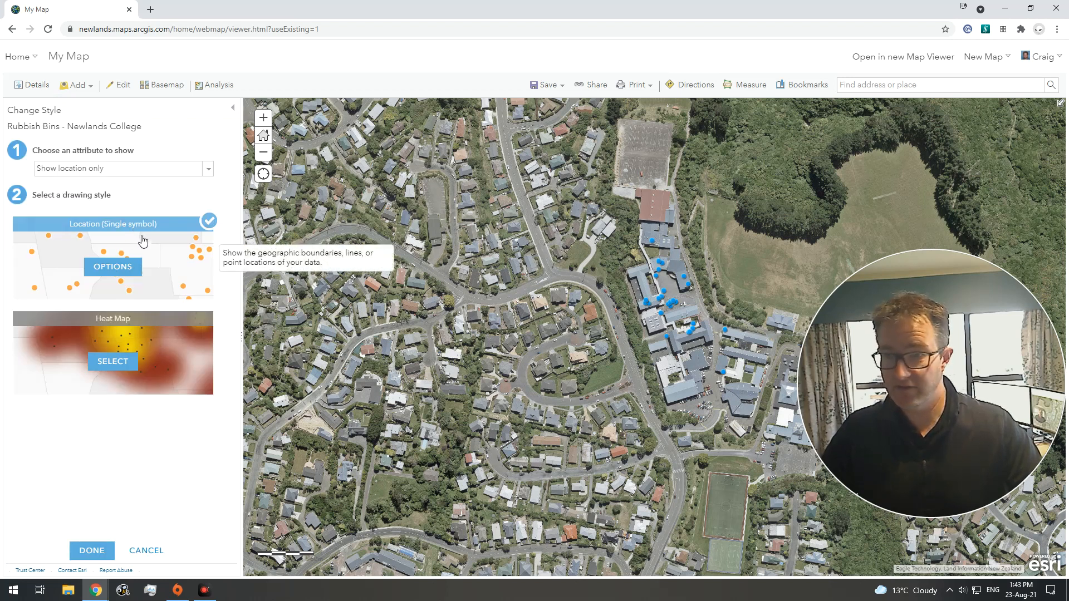
click(113, 361)
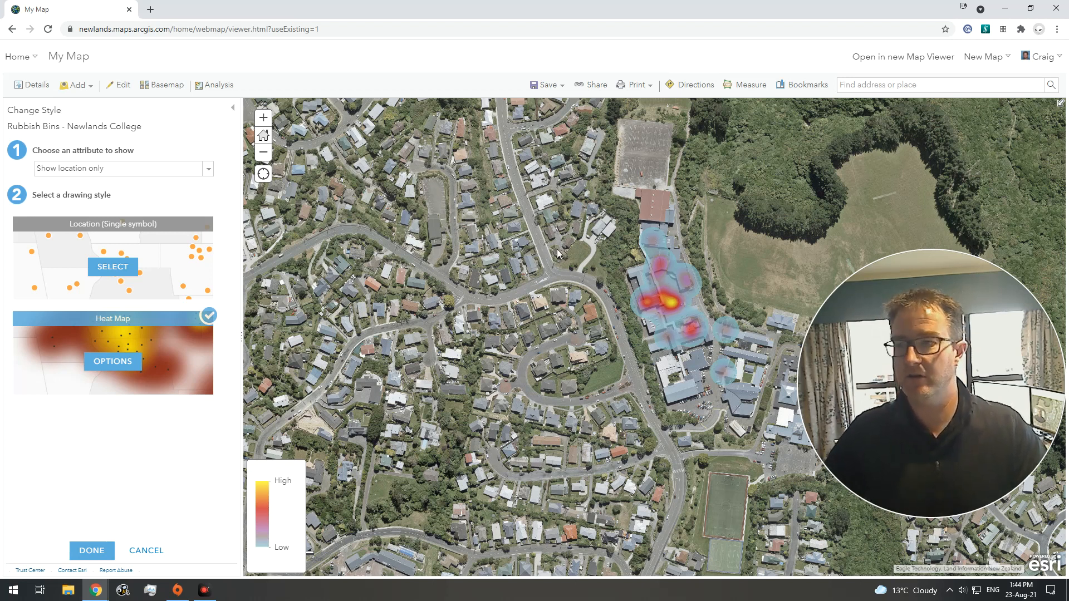
click(102, 553)
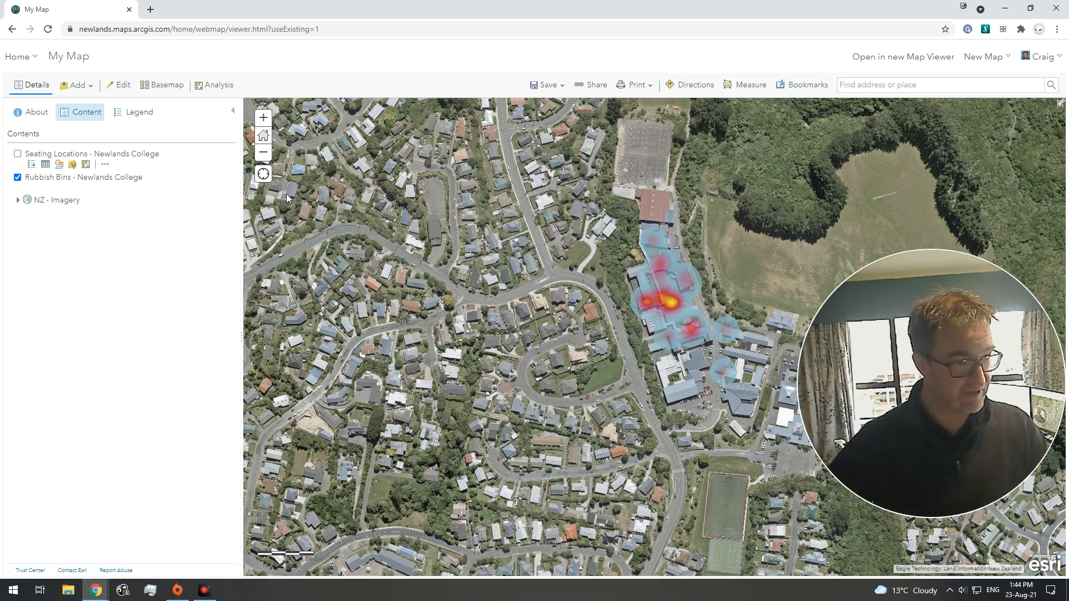
Step: Save the map as a new item titled with the user's name followed by 'Outdoor Rubbish Bins in Newlands College'
click(551, 84)
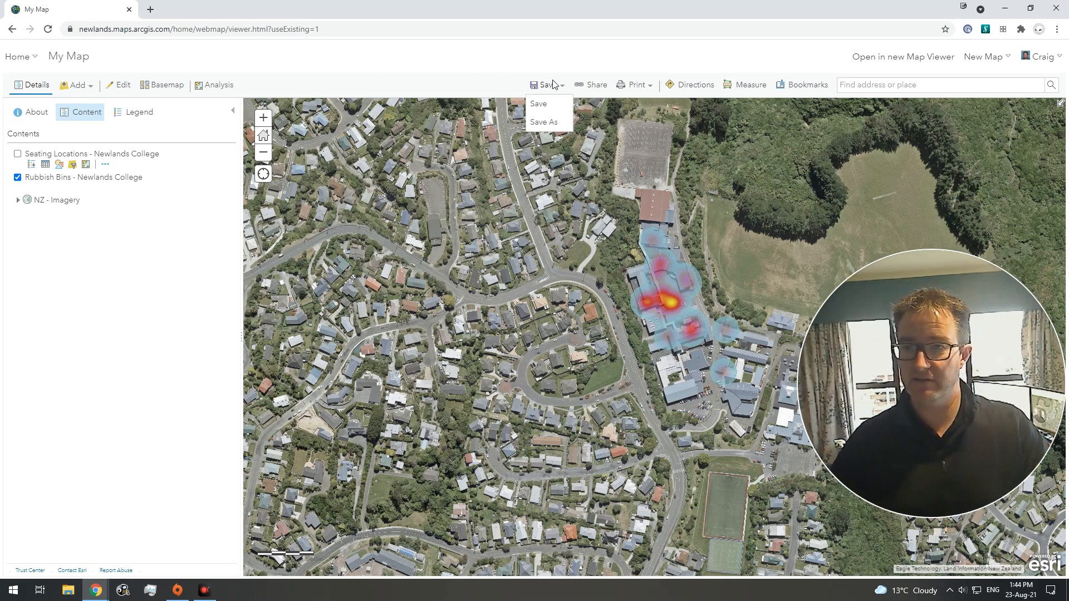
click(554, 121)
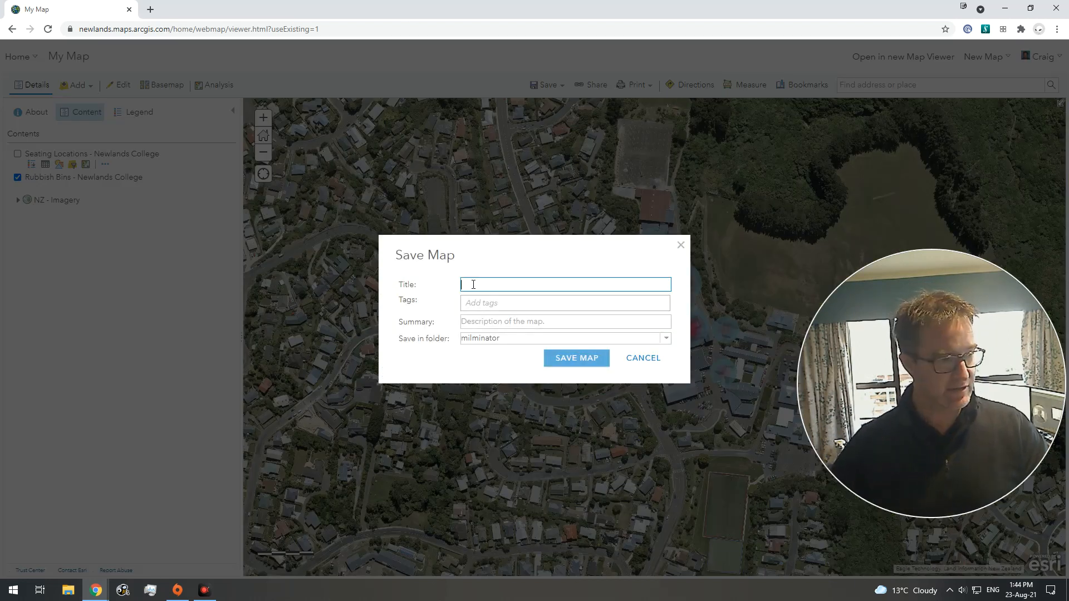
text(cmil)
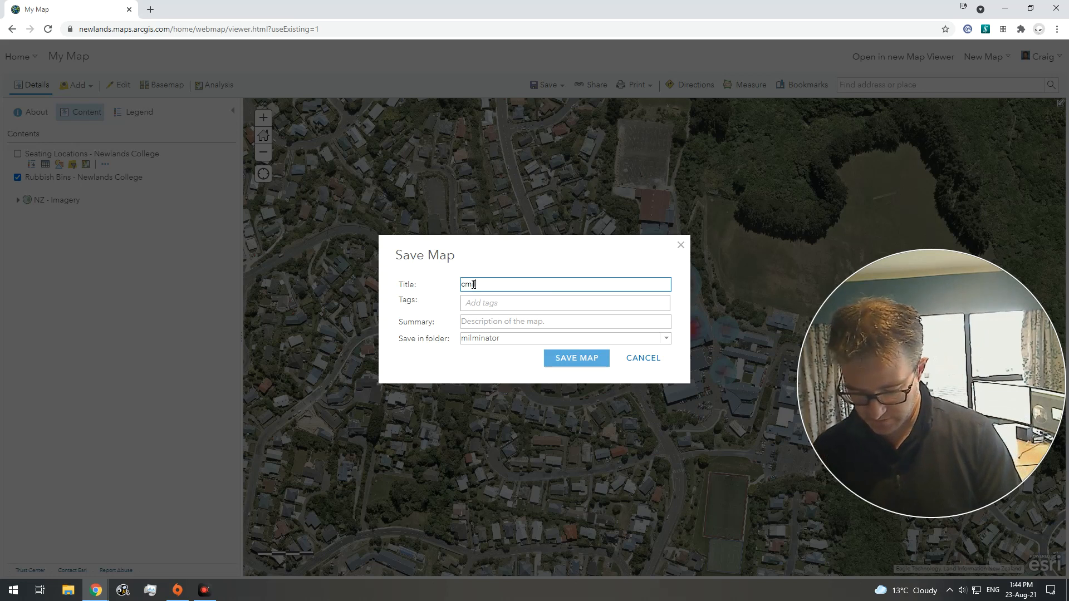
text(mine)
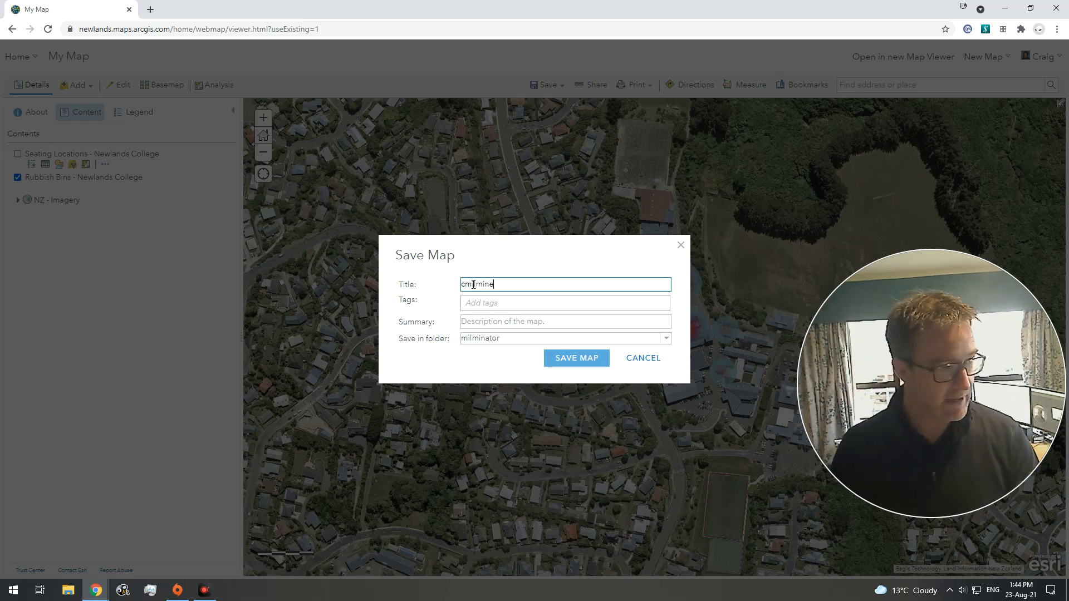
text( Ou)
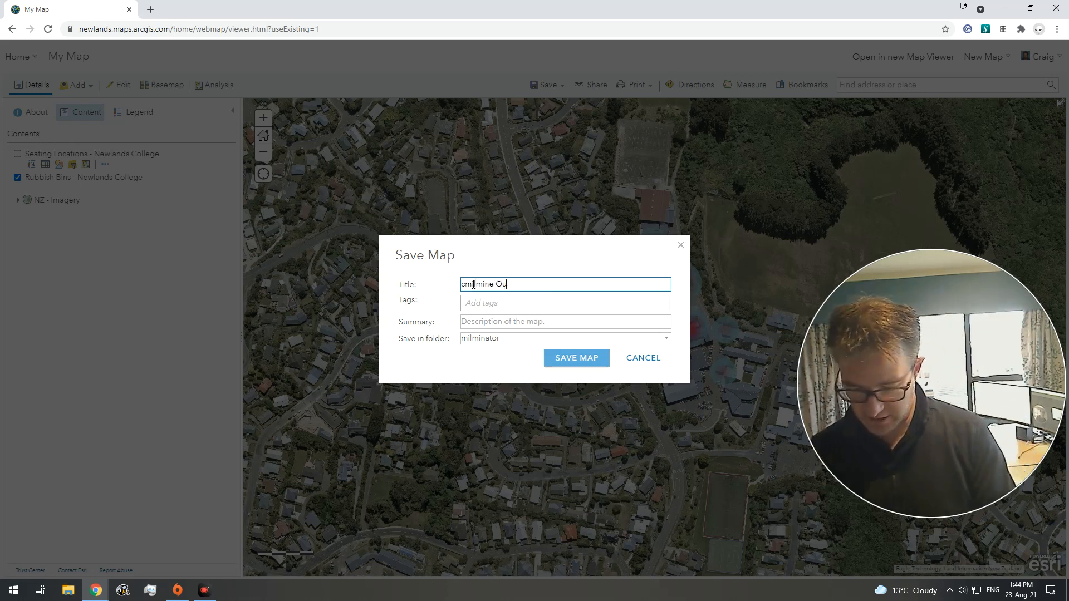
text(tdf)
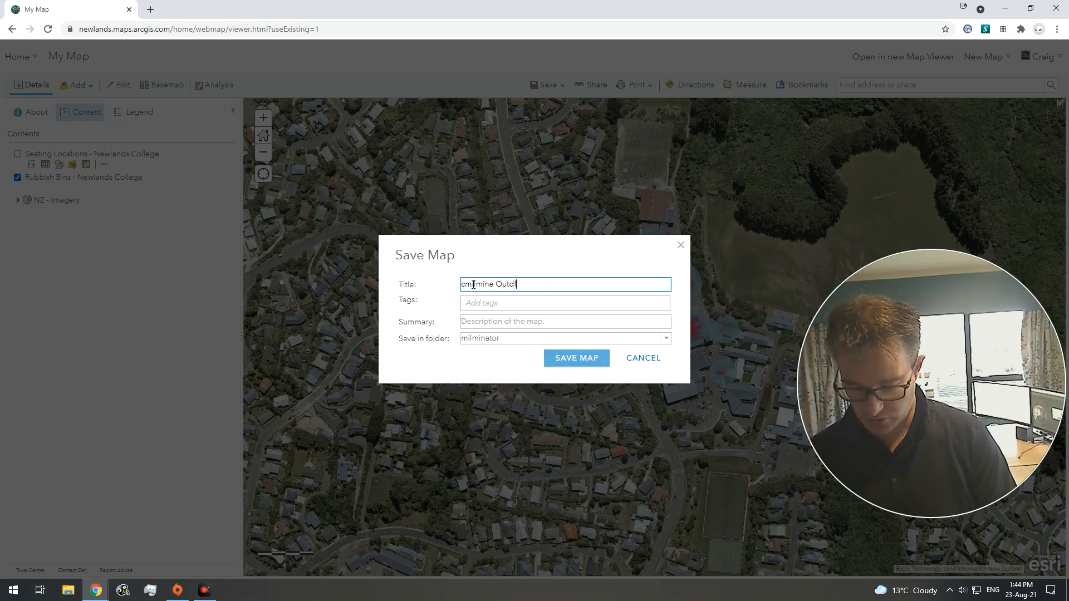
key(BackSpace)
text(oor)
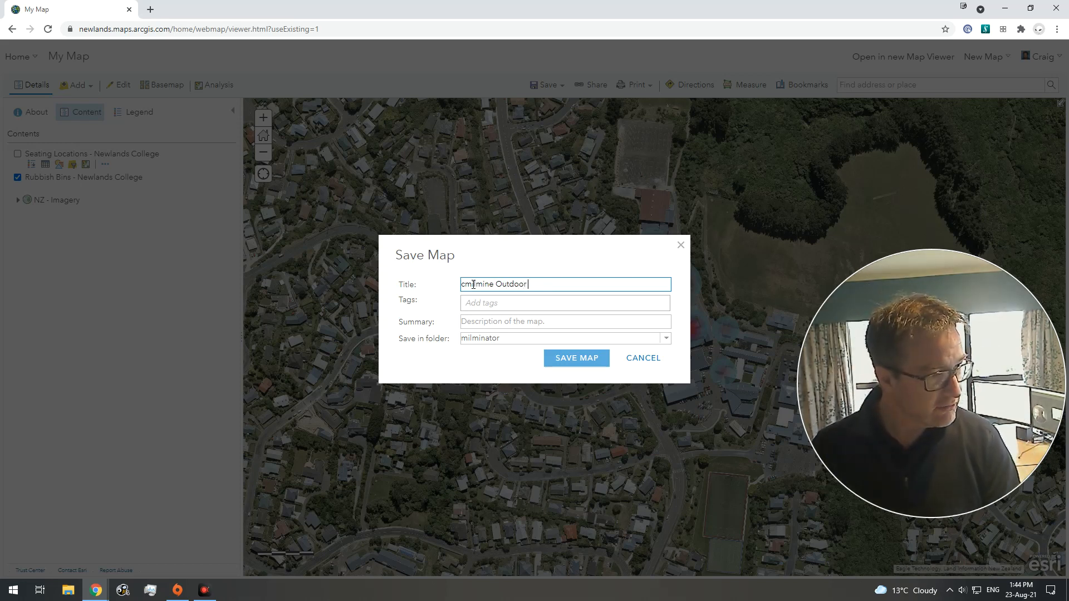
text( Rubb)
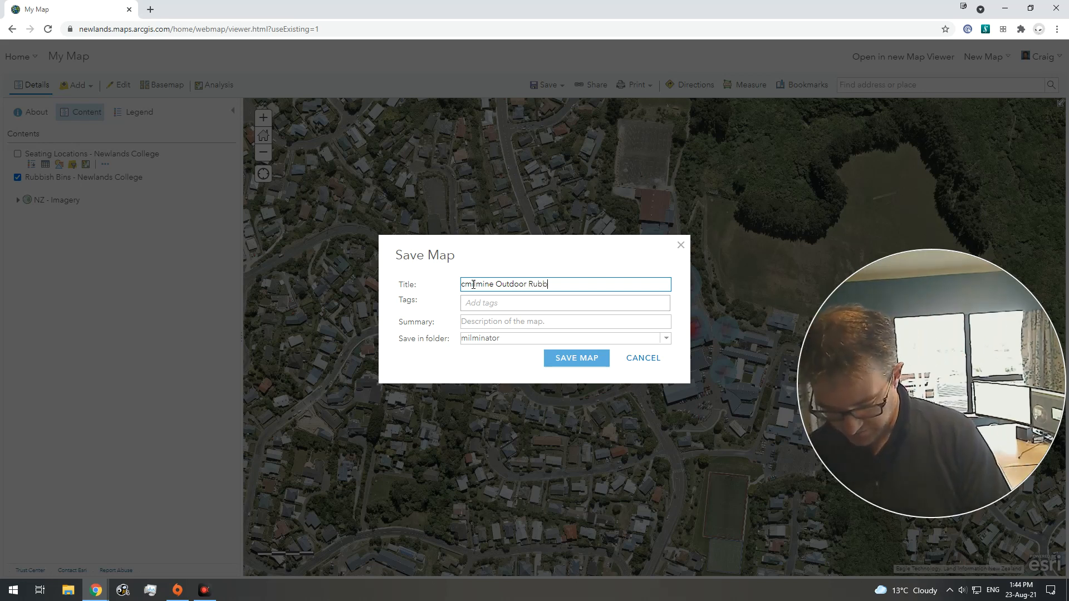
text(ish Bin)
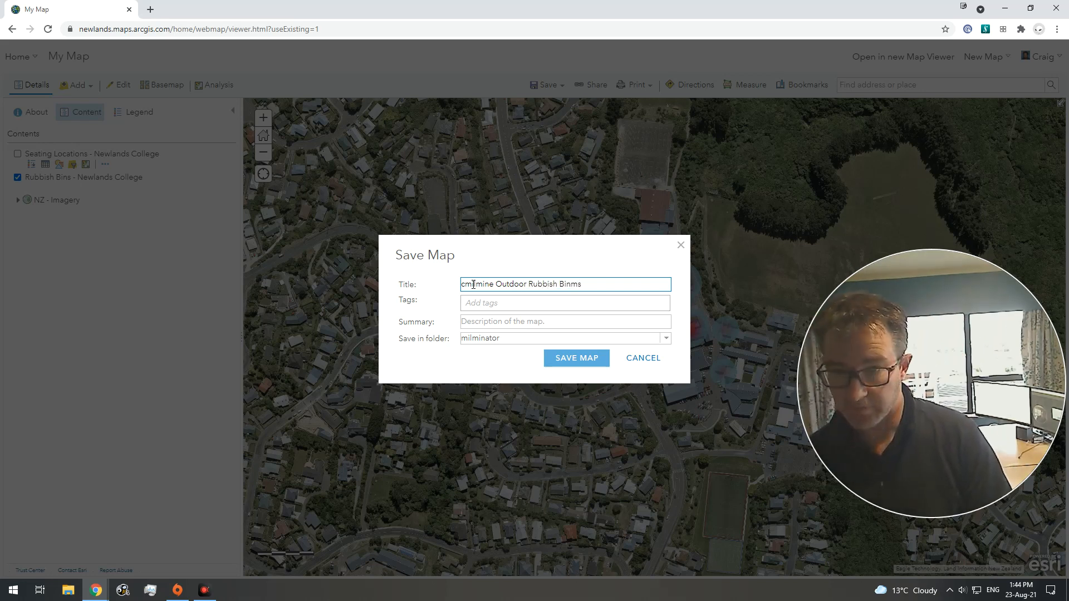
text(s in Ne)
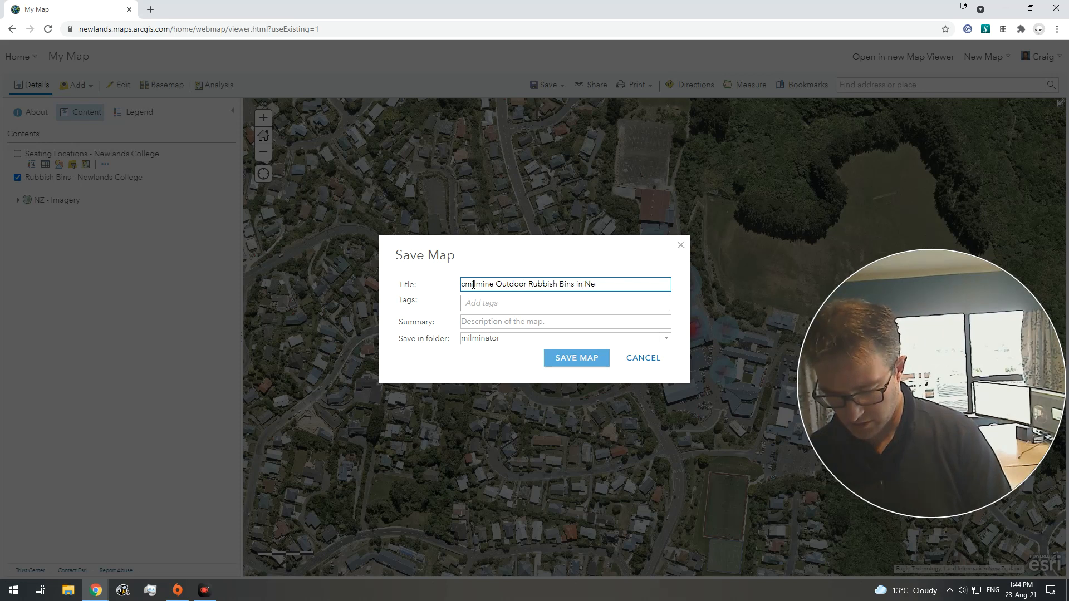
text(wlands College)
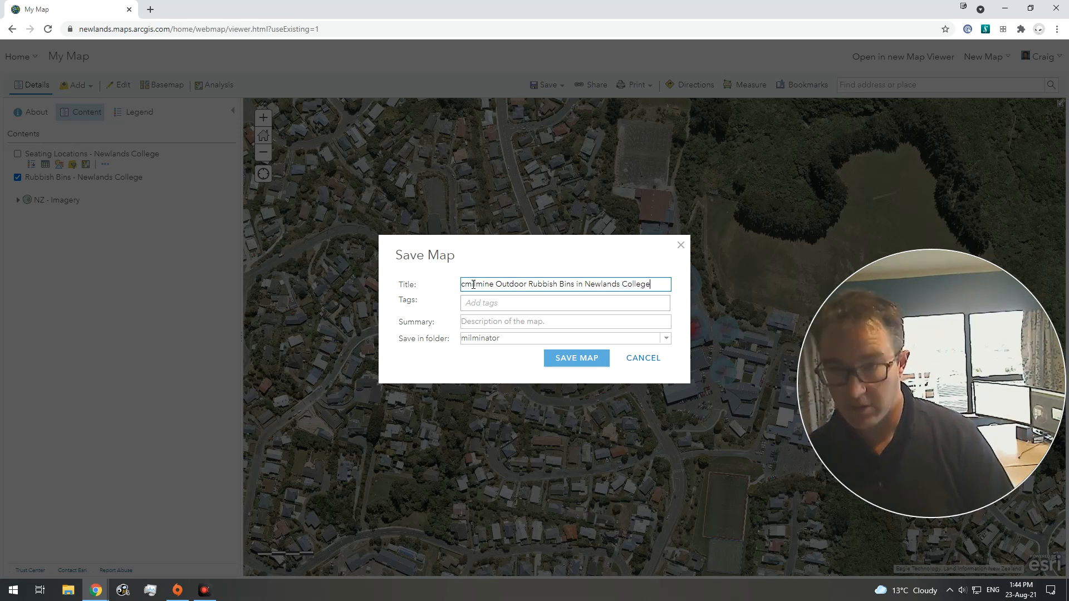
click(583, 363)
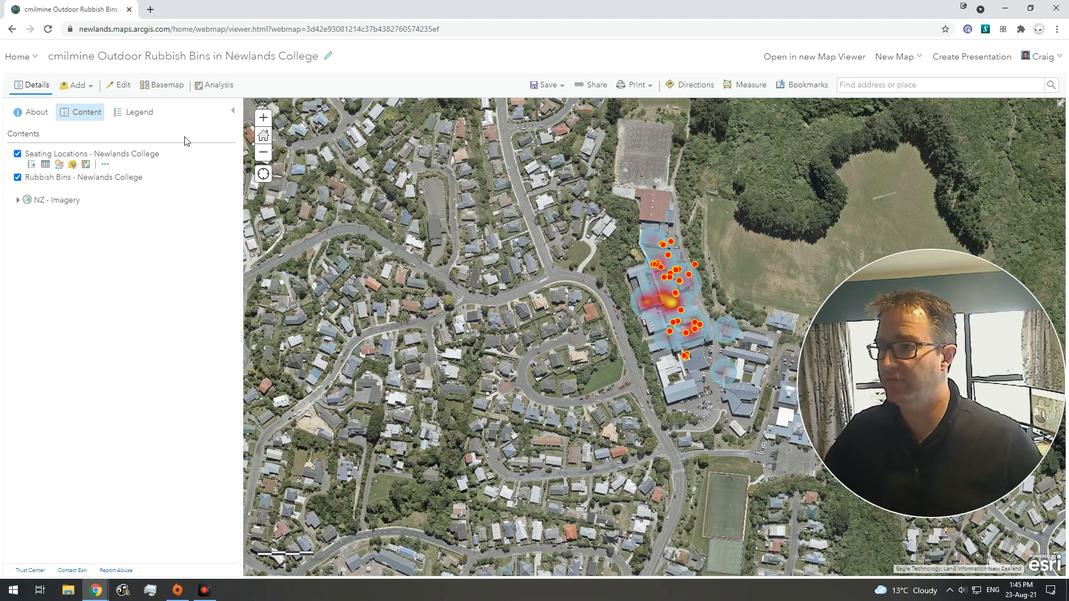
Step: Start Create Buffers on the Rubbish Bins - Newlands College layer with a buffer distance of 10 Meters
click(210, 87)
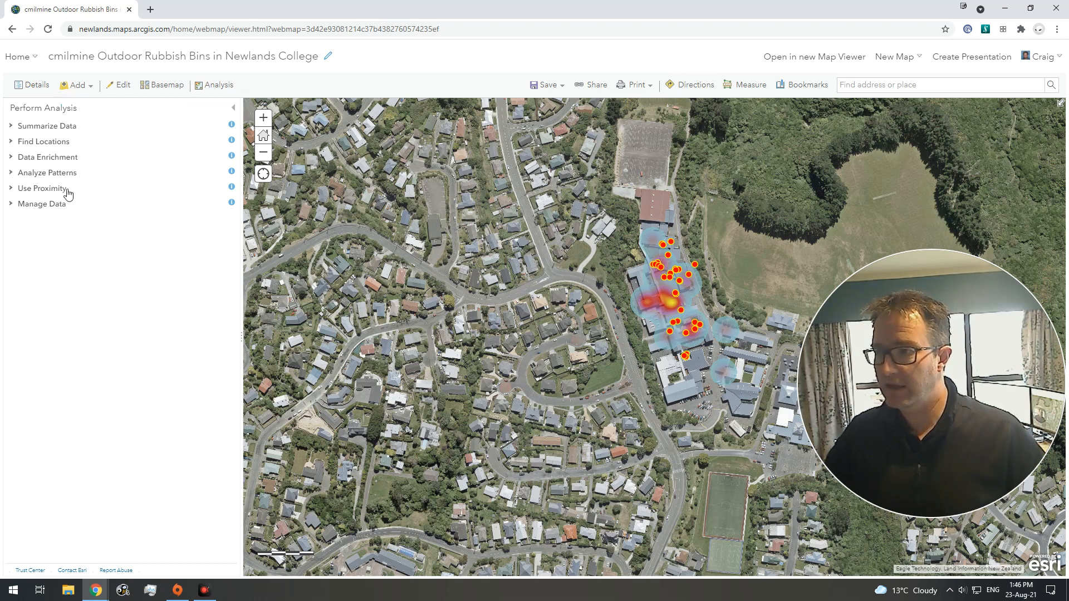
click(48, 189)
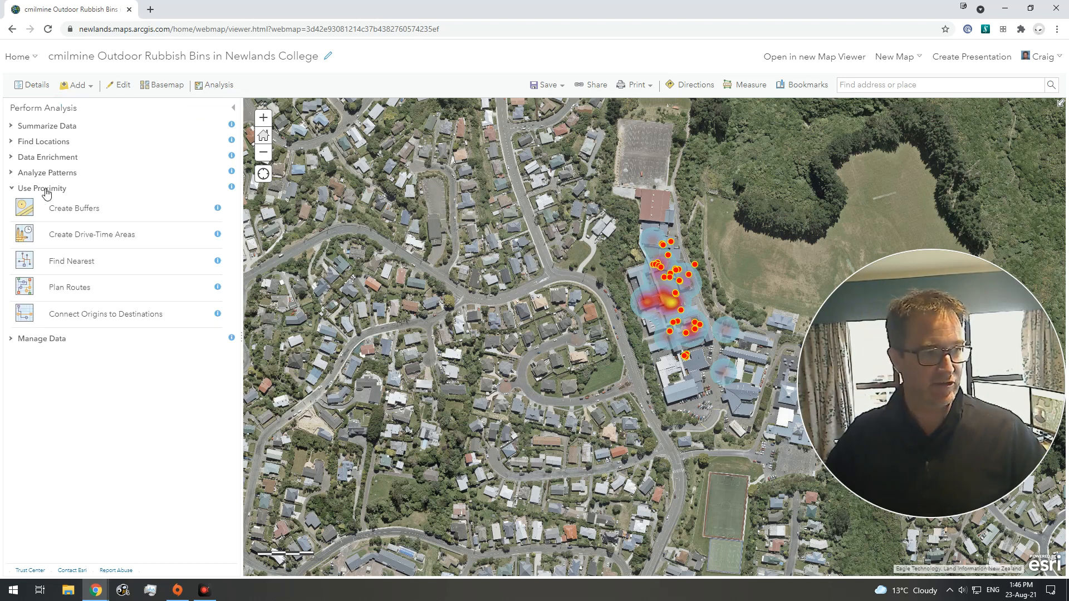
click(67, 209)
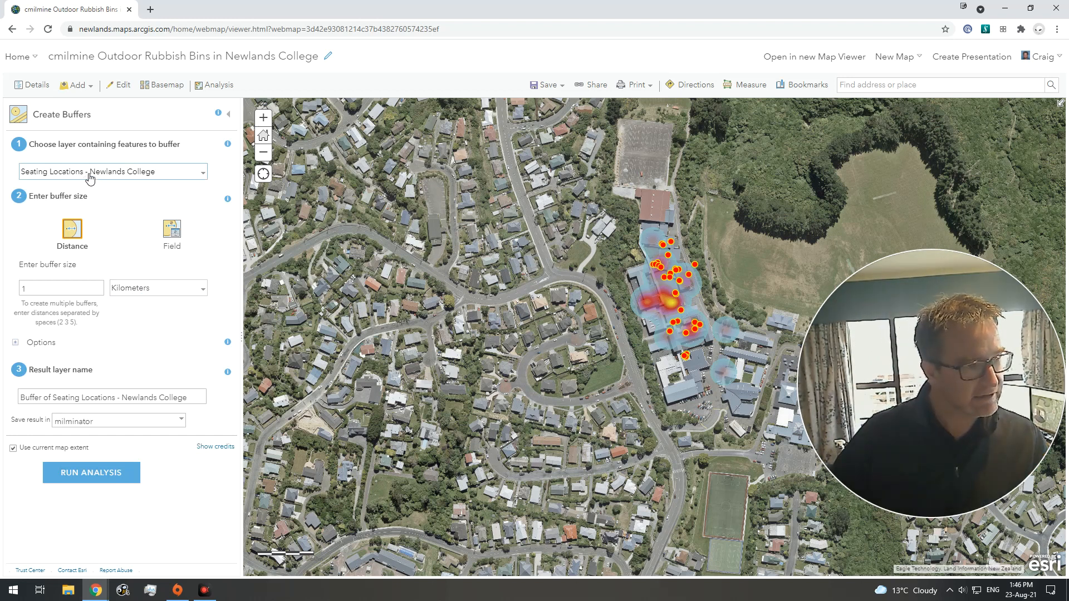
click(90, 176)
click(96, 198)
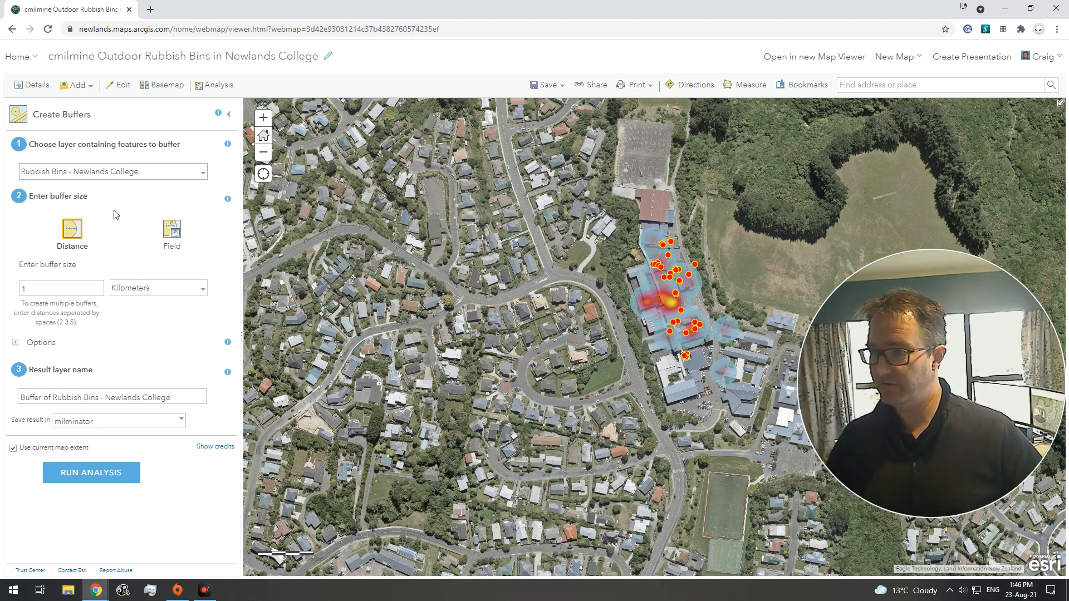
click(62, 288)
text(0)
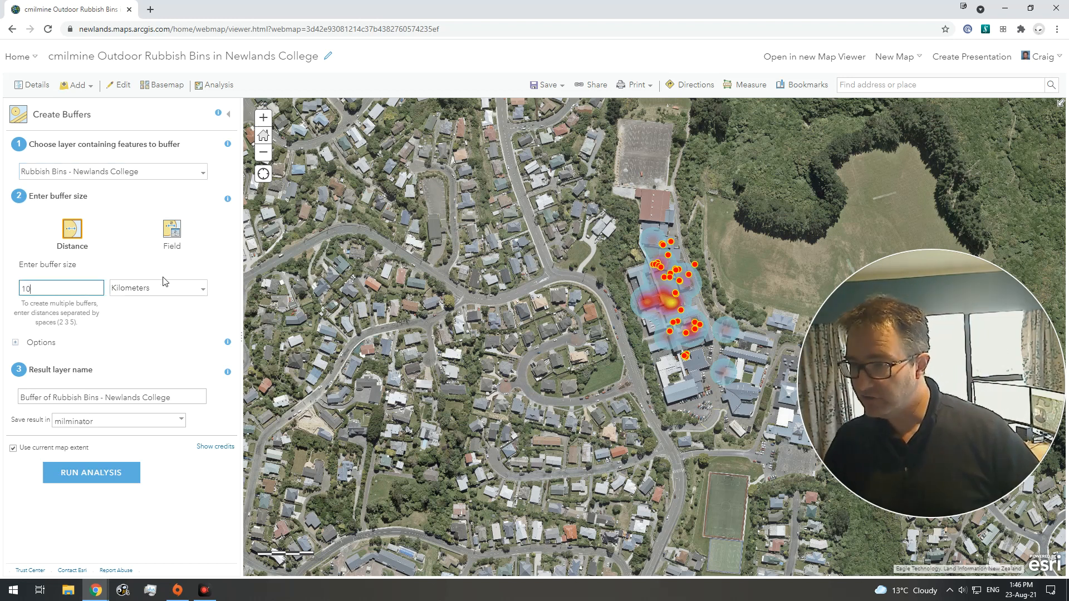
click(202, 289)
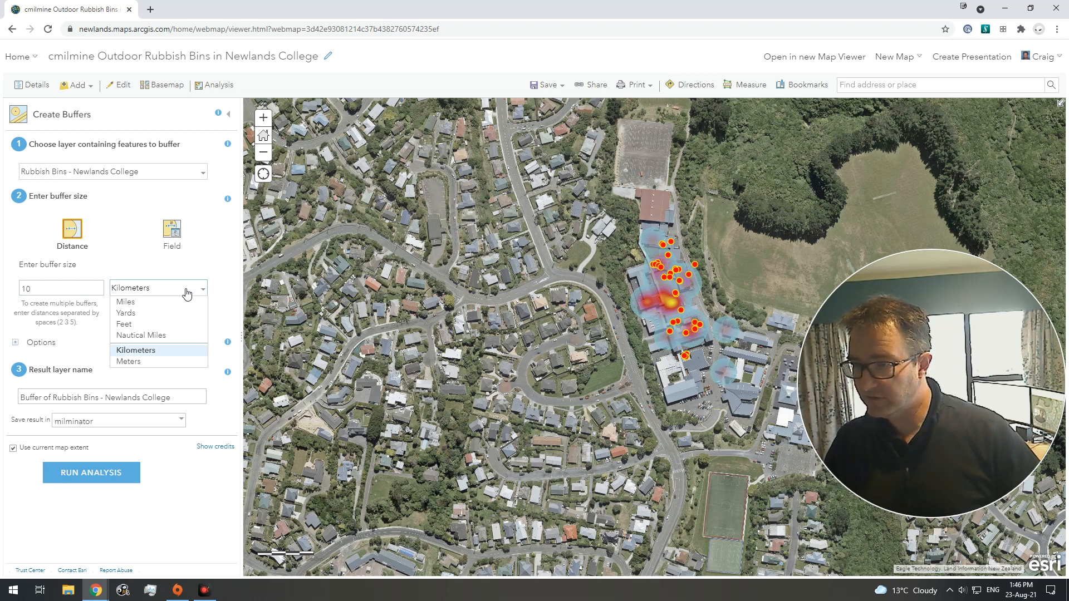
click(161, 362)
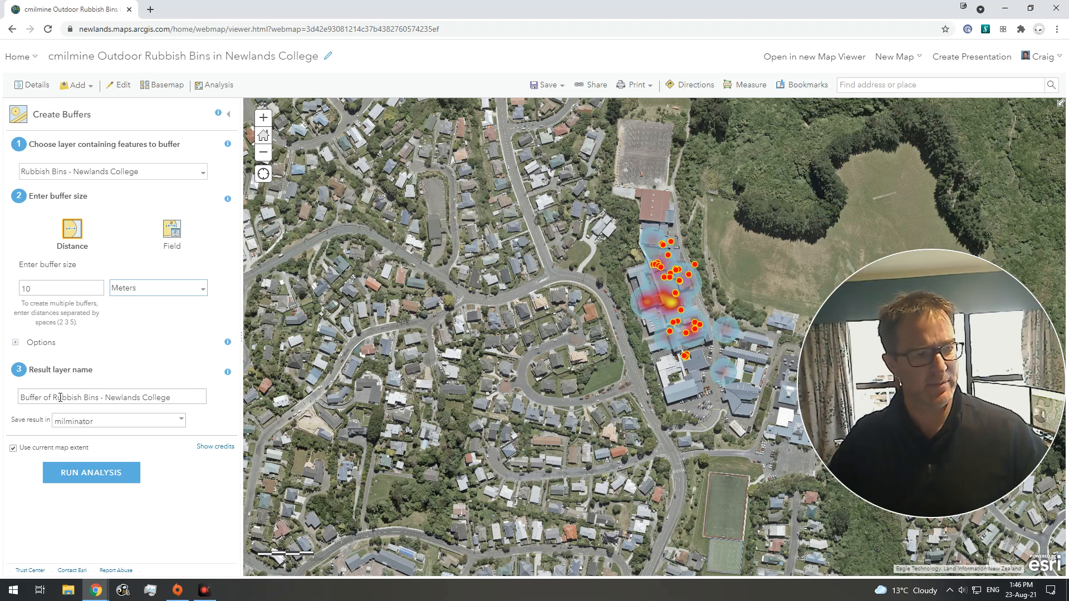
Step: Name the result layer with the user's name plus '10m Buffer zone around Rubbish Bins' and run the buffer analysis
click(23, 400)
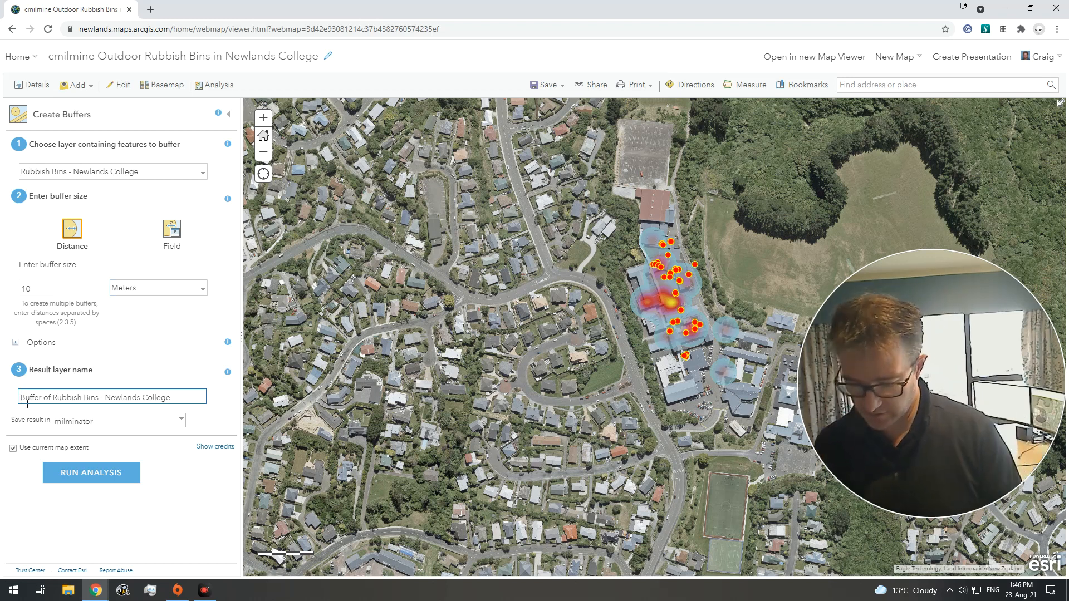
text(cmilmine)
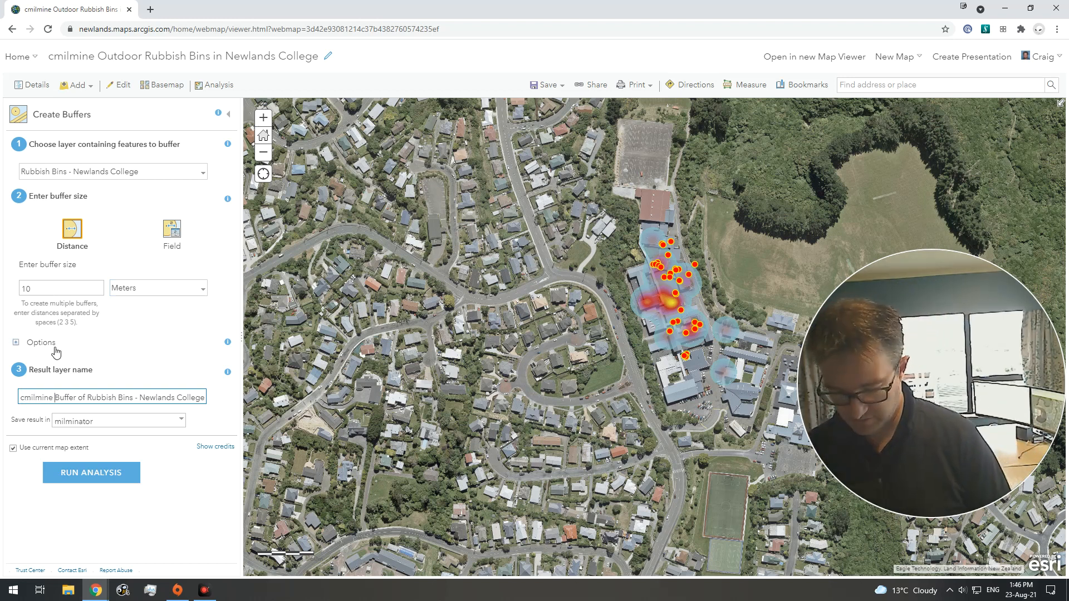
text( 10m Buffer )
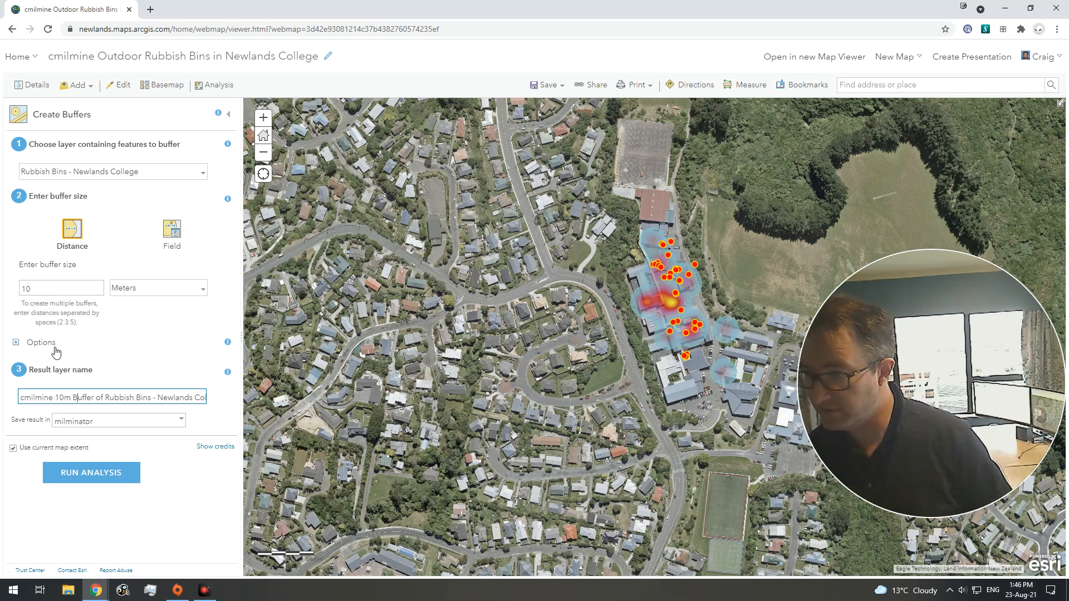
text(zone around)
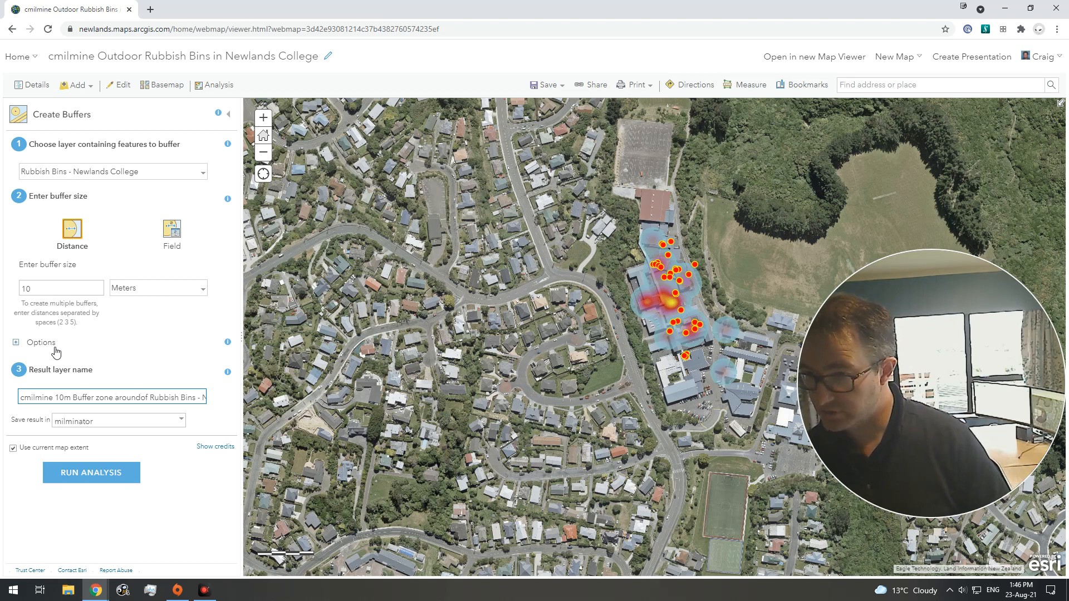
key(Delete)
key(Delete)
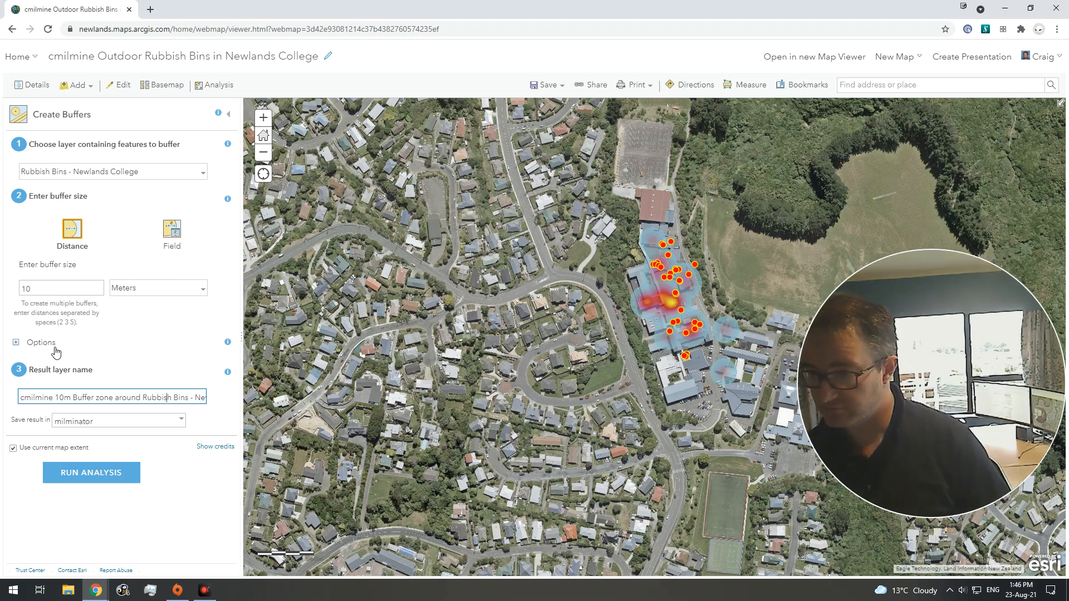
key(Delete)
key(Delete)
key(Delete)
key(Delete)
key(Delete)
key(Delete)
key(Delete)
key(Delete)
key(Delete)
key(Delete)
key(Delete)
key(Delete)
key(Delete)
key(Delete)
key(Delete)
key(Delete)
key(Delete)
key(Delete)
key(Delete)
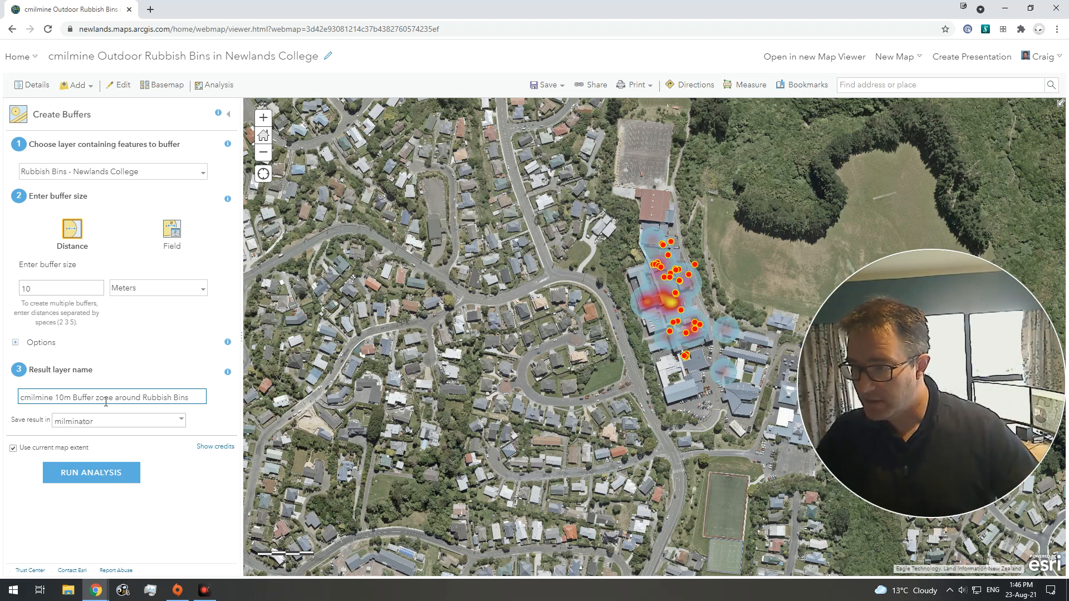
click(94, 478)
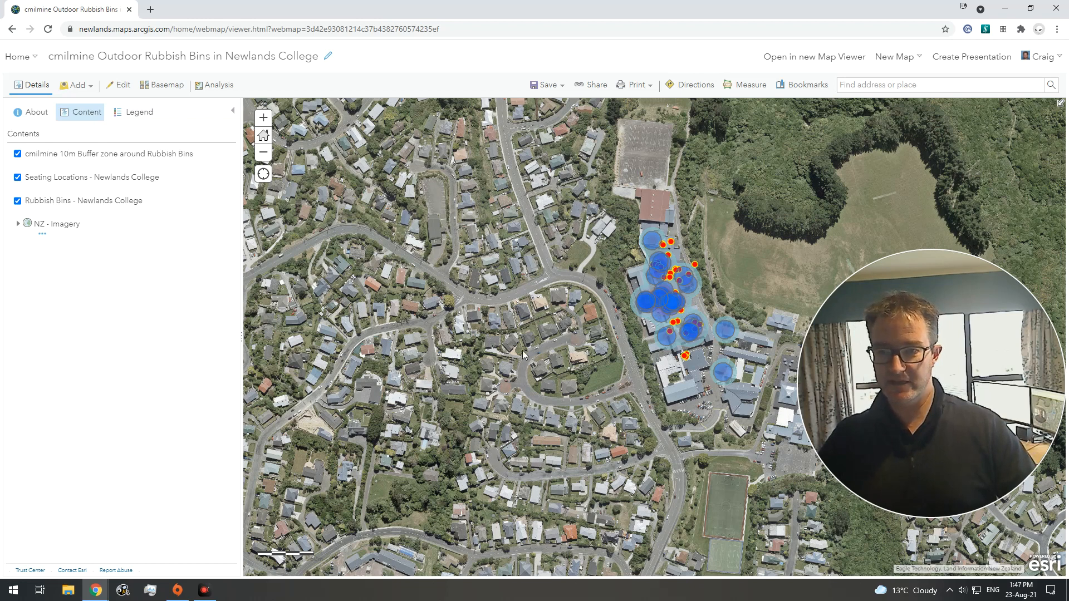
Step: Hide the Rubbish Bins - Newlands College layer to show the buffer zones beneath
scroll(688, 302, up, 1)
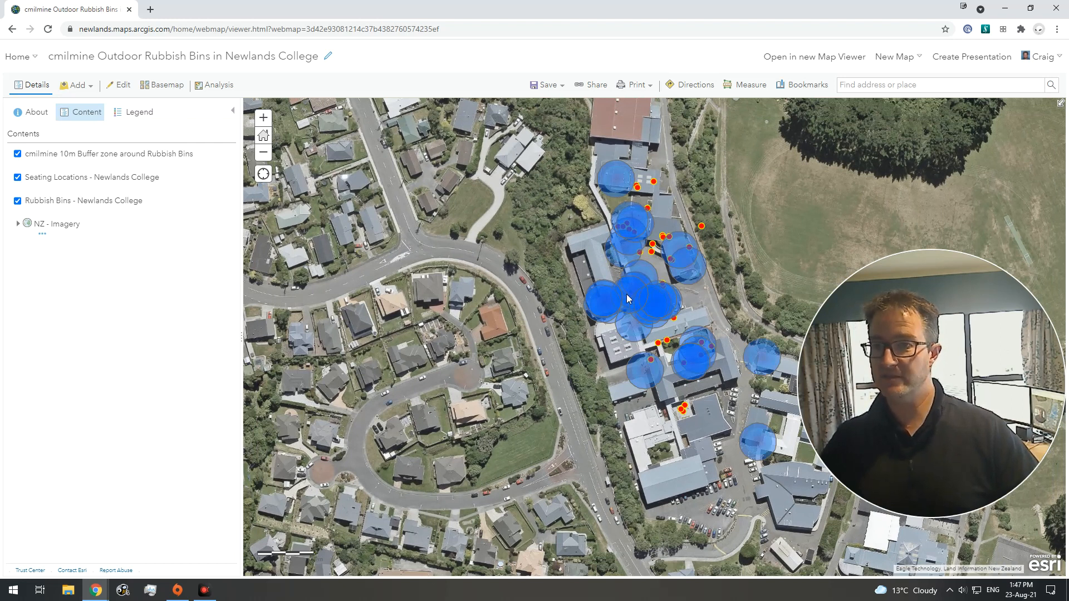
mouse_move(97, 211)
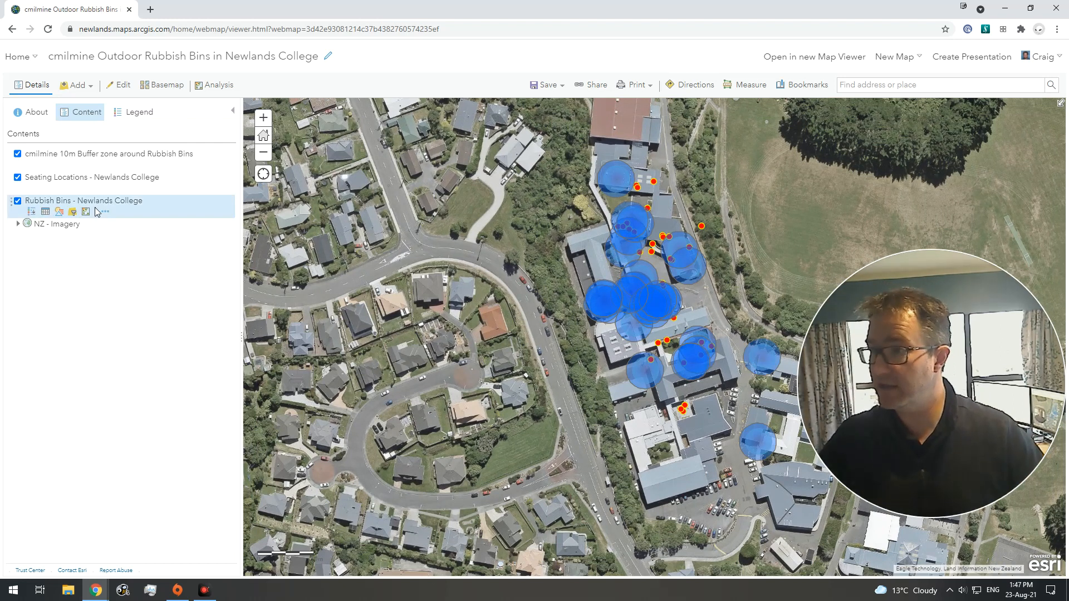
click(18, 202)
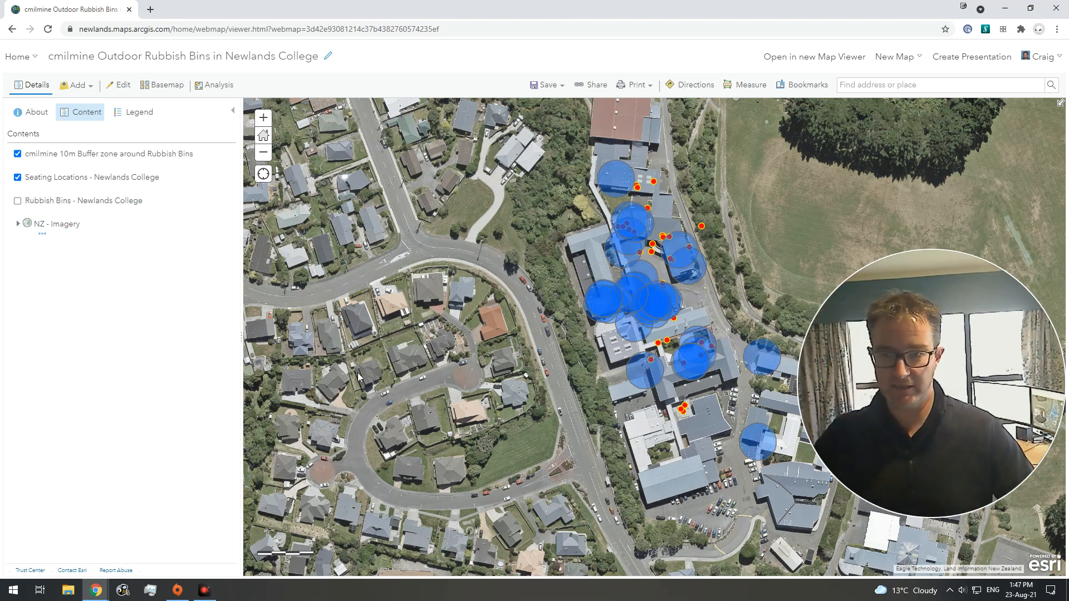
mouse_move(1033, 392)
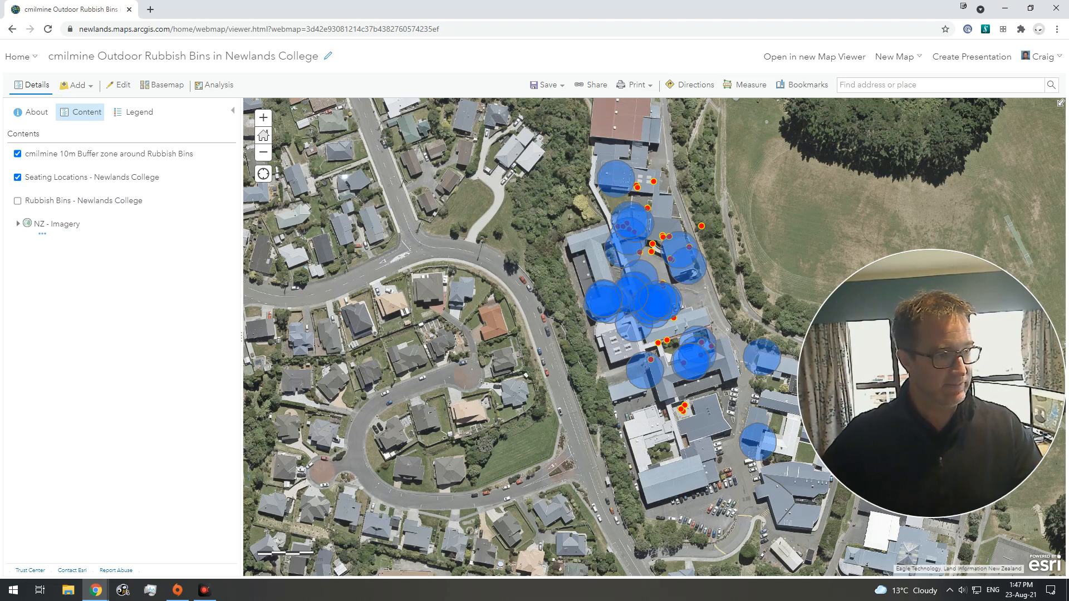
mouse_move(979, 408)
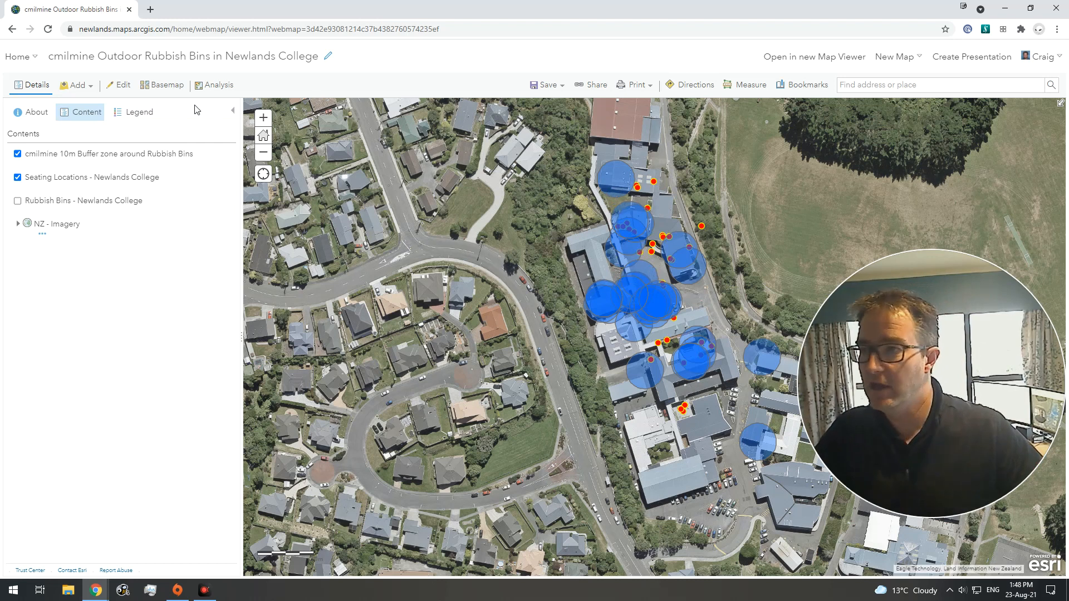
Step: Set up Overlay Layers with Seating Locations - Newlands College as input, the 10m buffer layer as overlay, and the Erase method
click(217, 87)
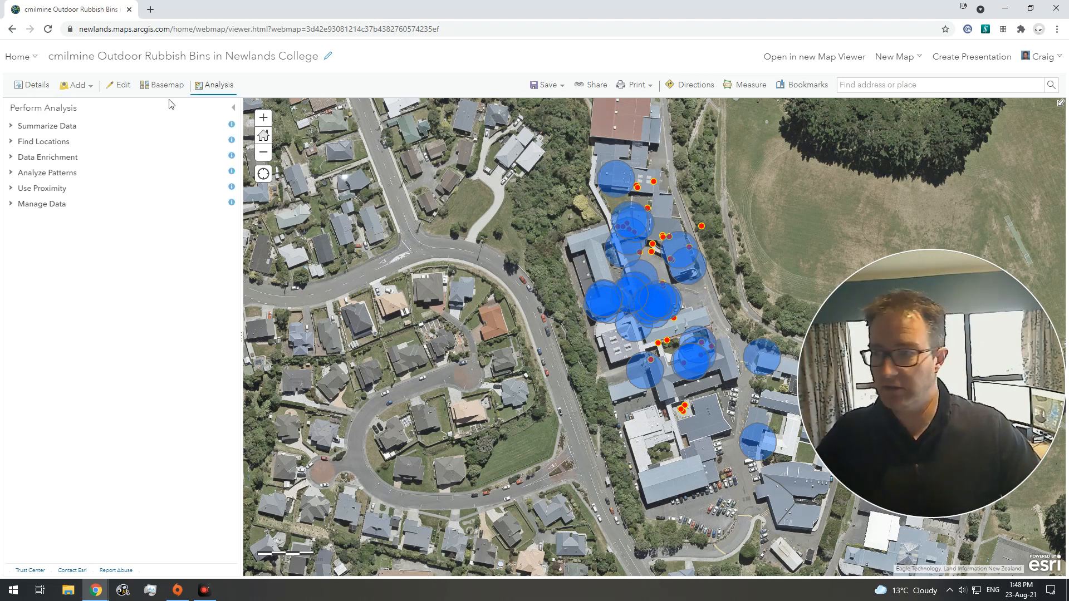
click(51, 206)
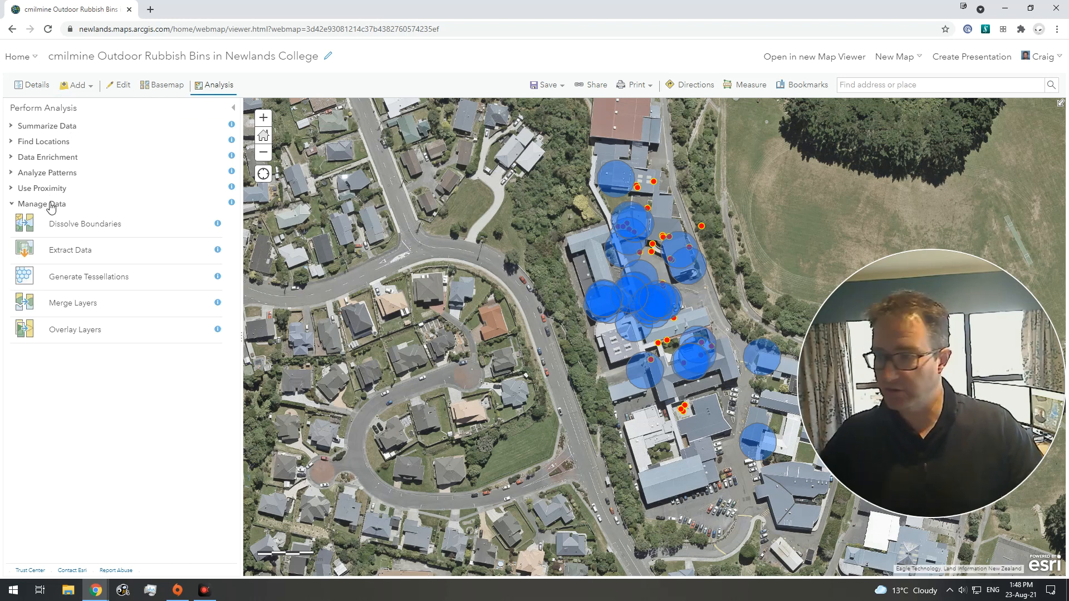
click(78, 331)
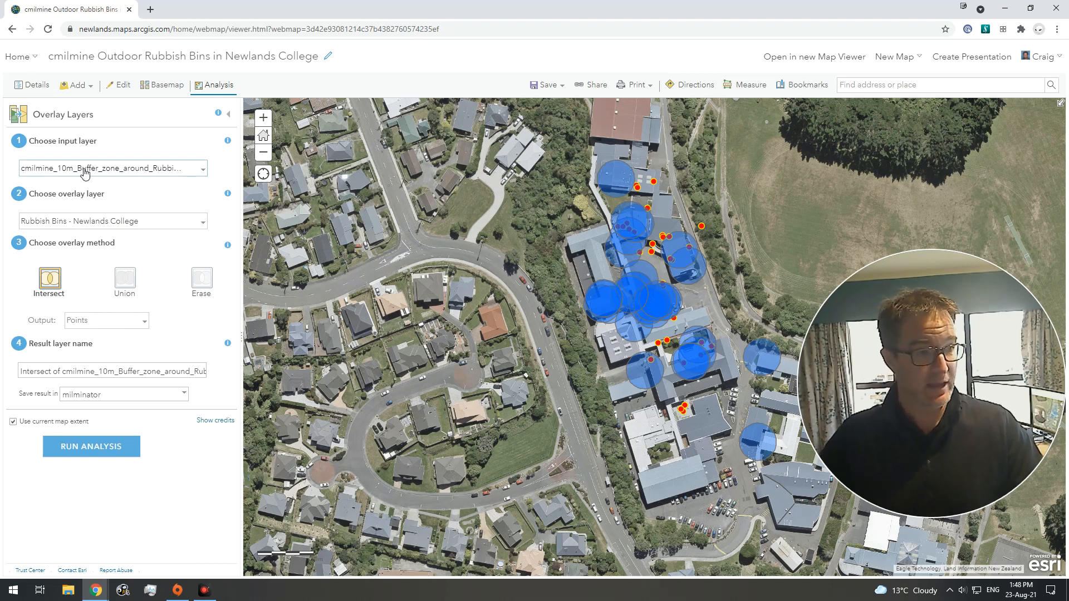
click(85, 174)
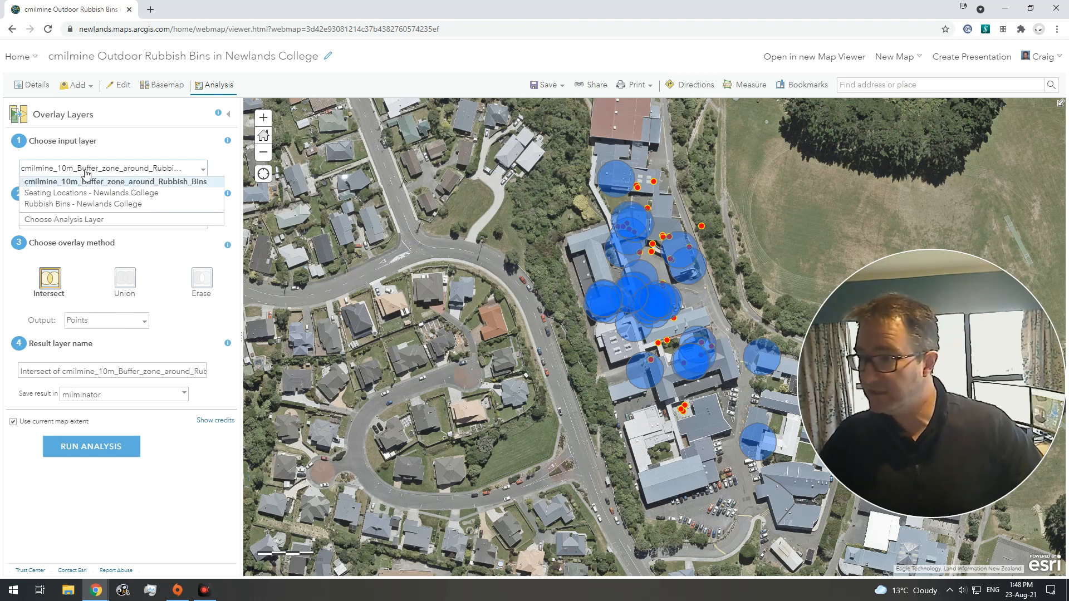
click(109, 183)
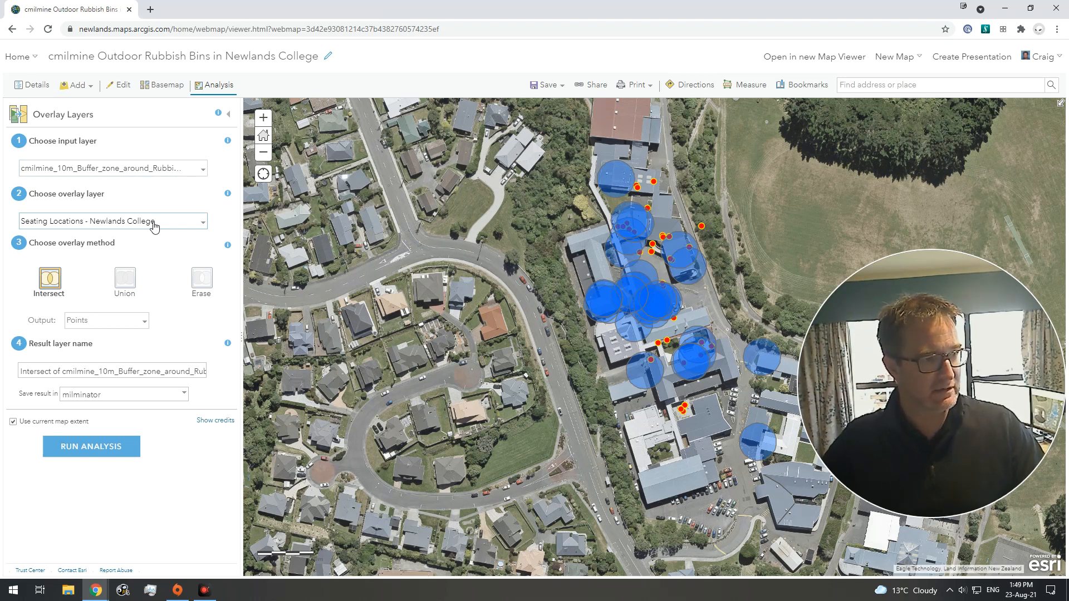
click(142, 169)
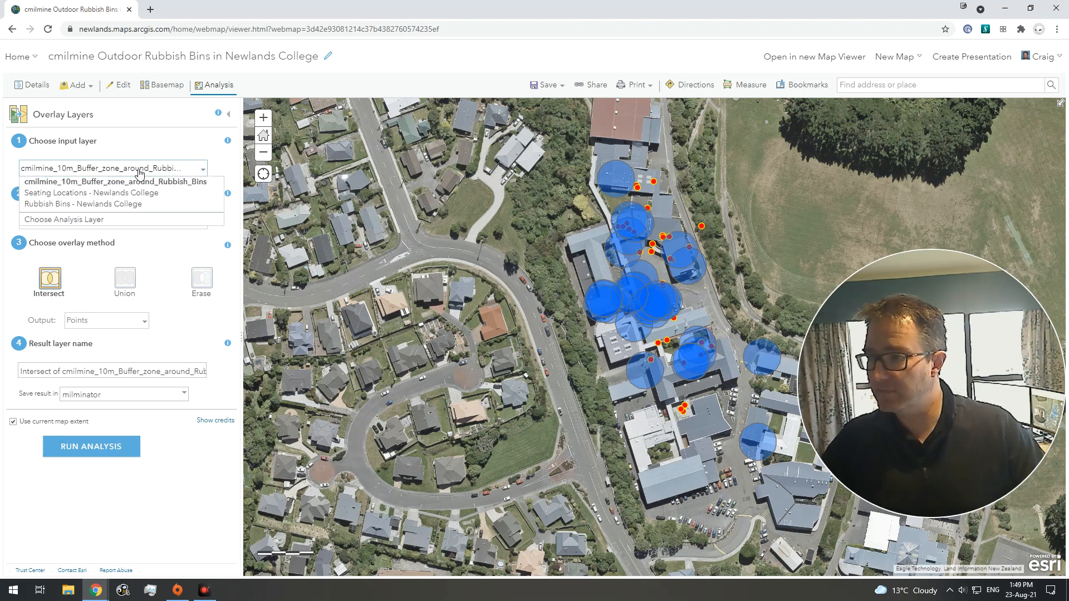
click(133, 194)
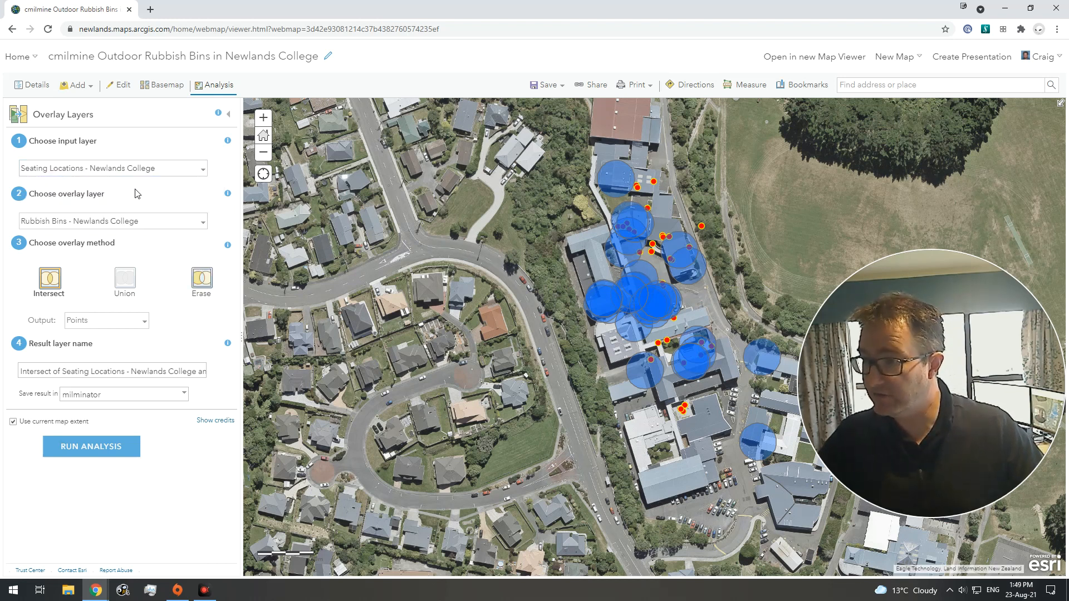
click(126, 223)
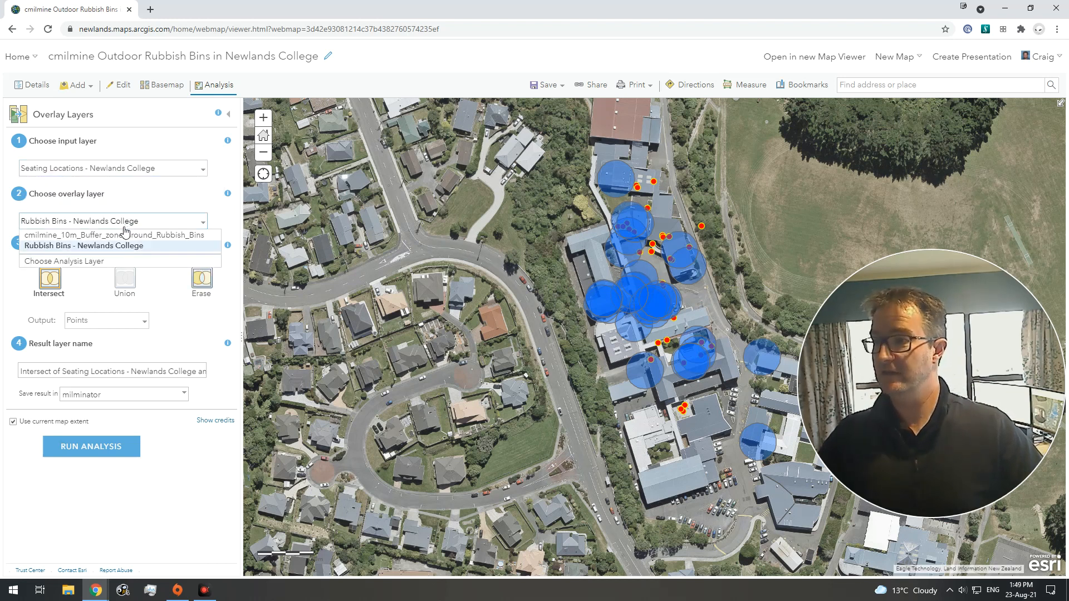
click(125, 236)
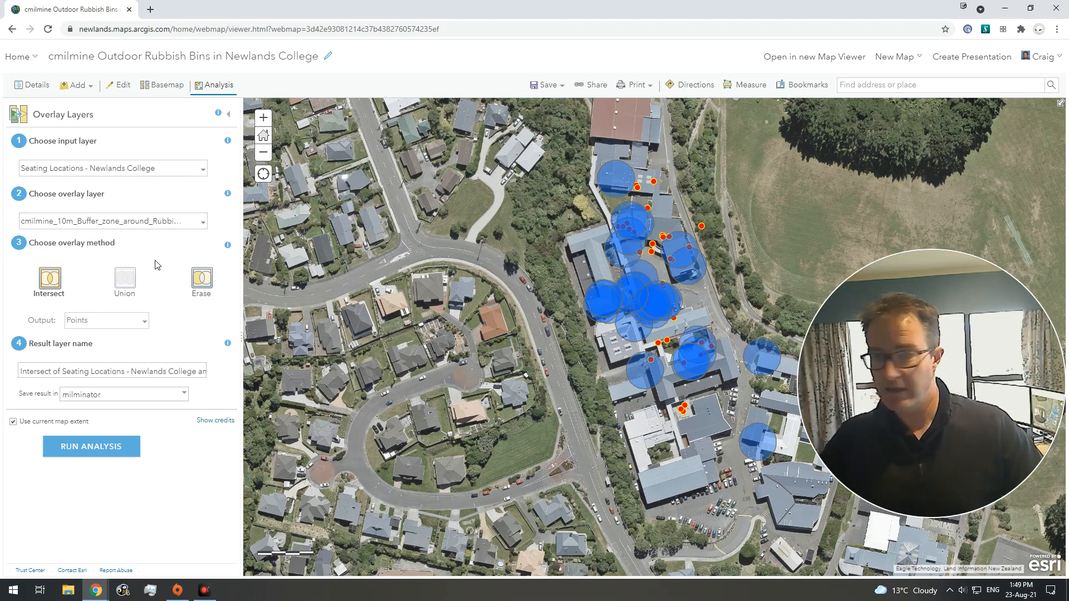
click(205, 280)
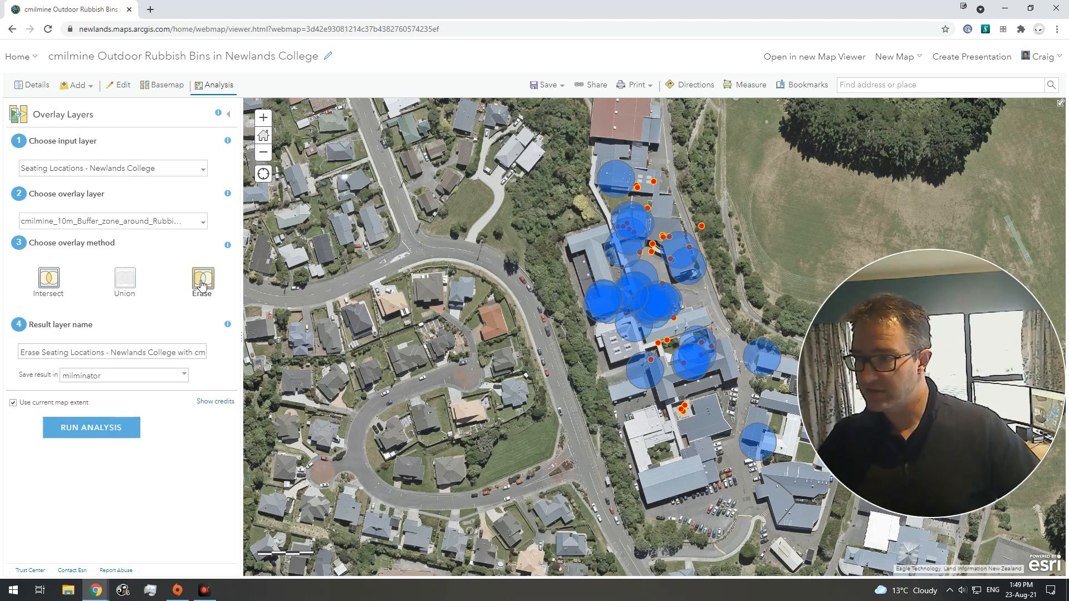
Step: Name the result layer with the user's name plus 'seats not within 10m of a rubbish bin' and run the analysis
triple_click(115, 355)
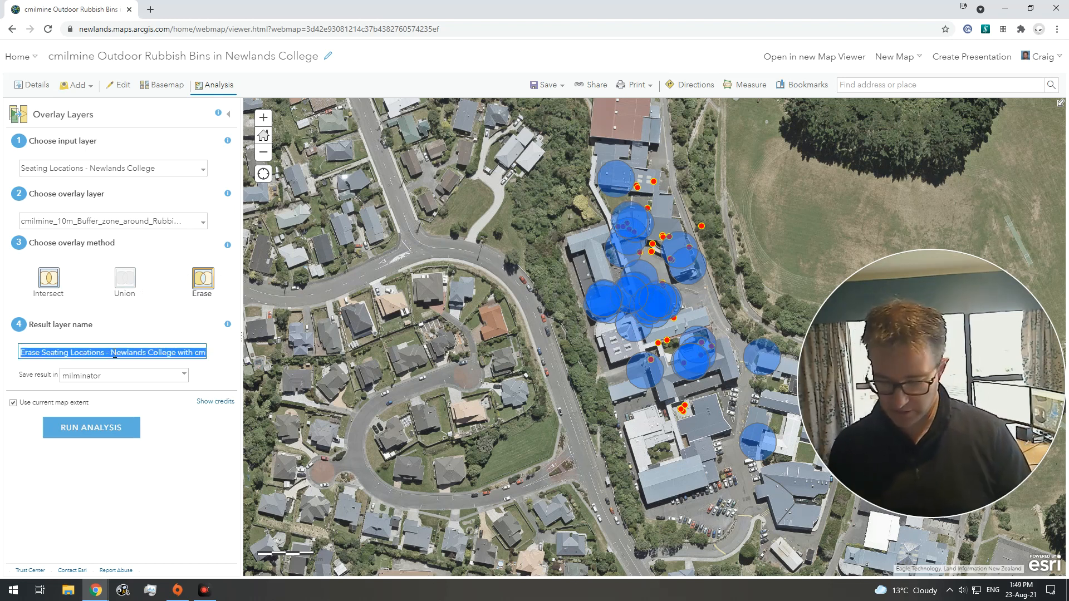
text(cmilmine)
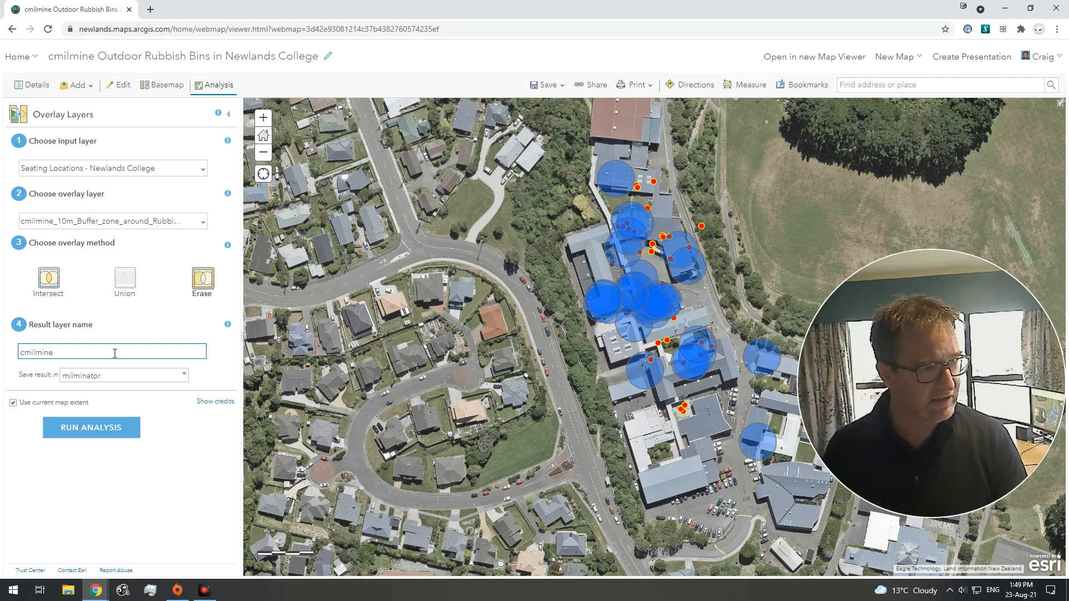
text( se)
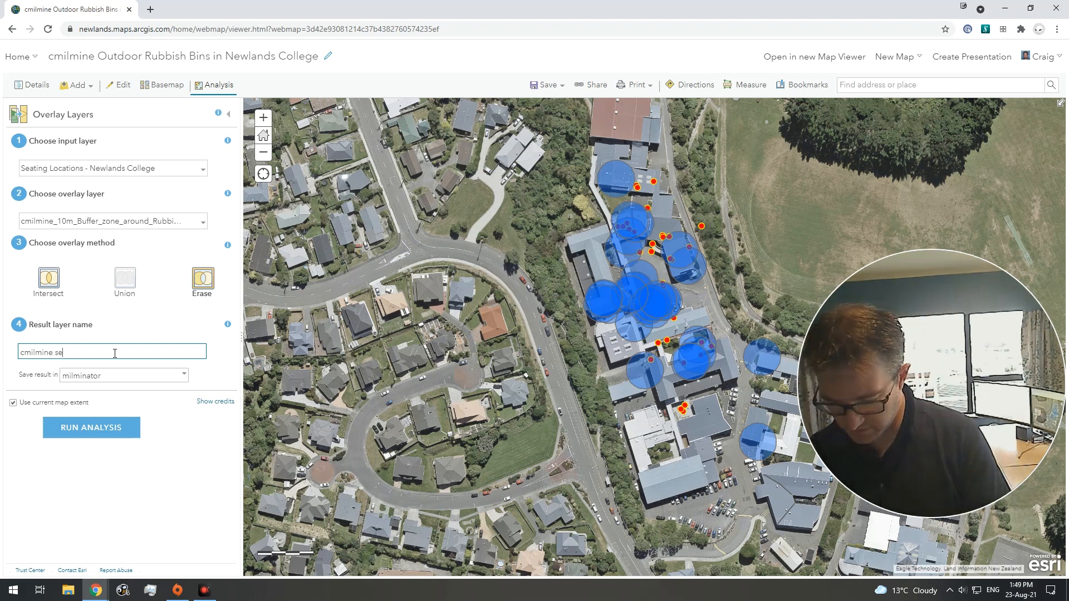
text(ats not wi)
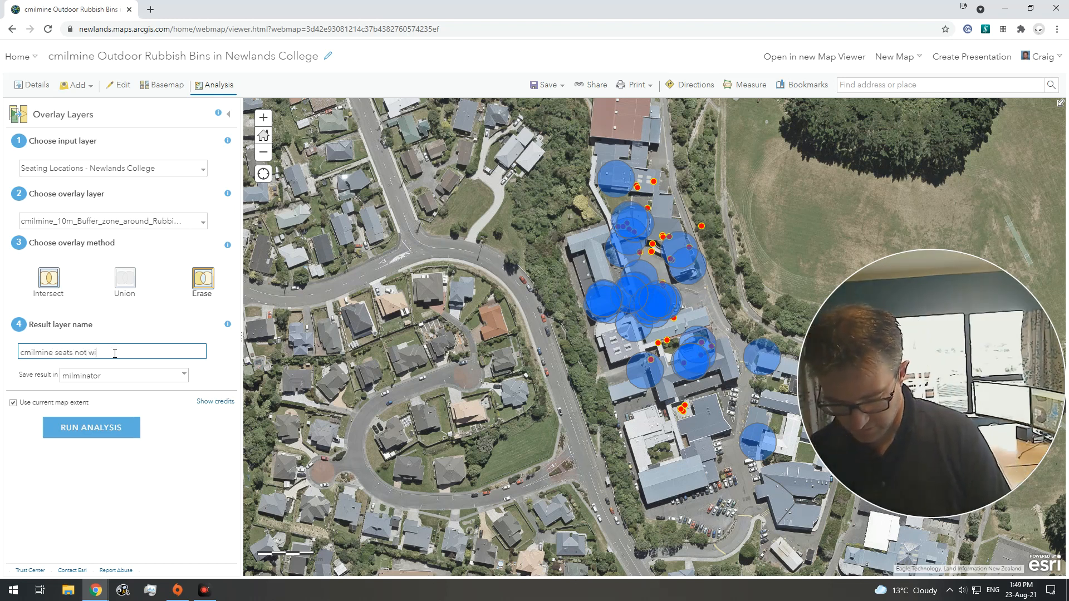
text(thin 10m )
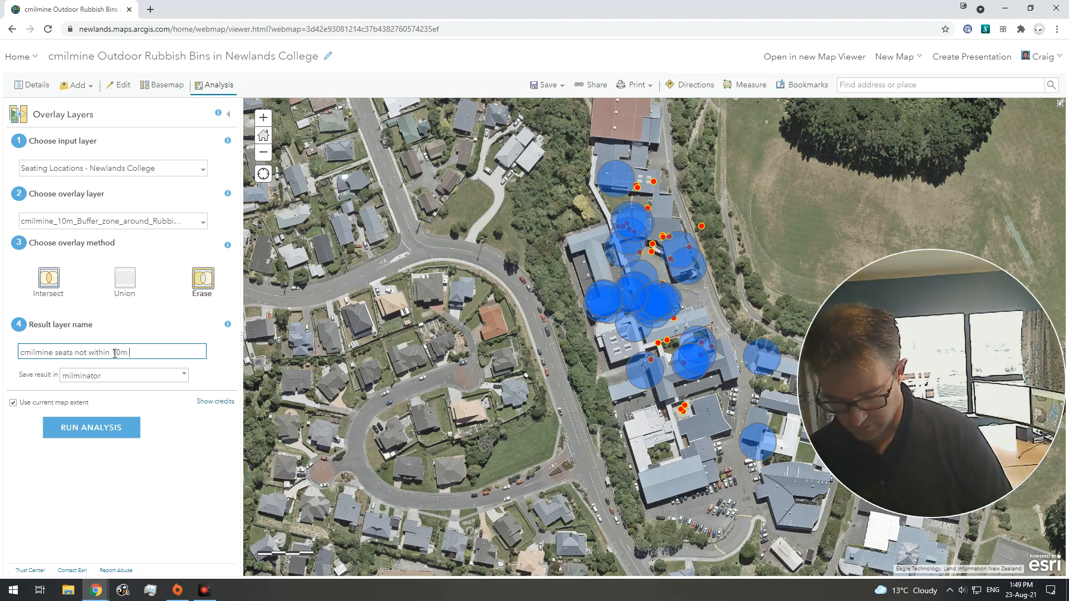
text(of a rubbish )
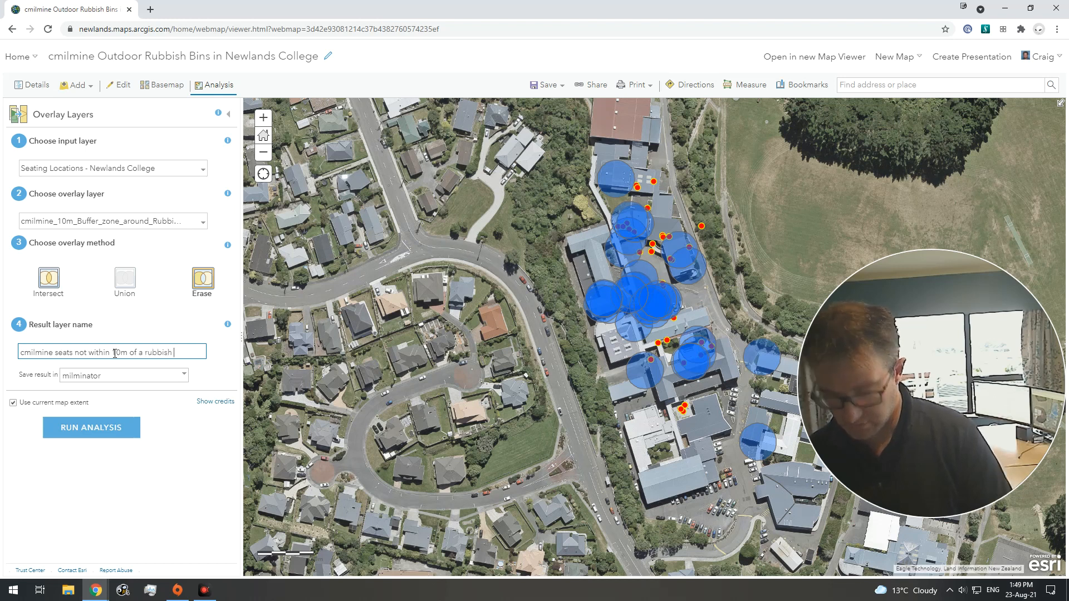
text(b)
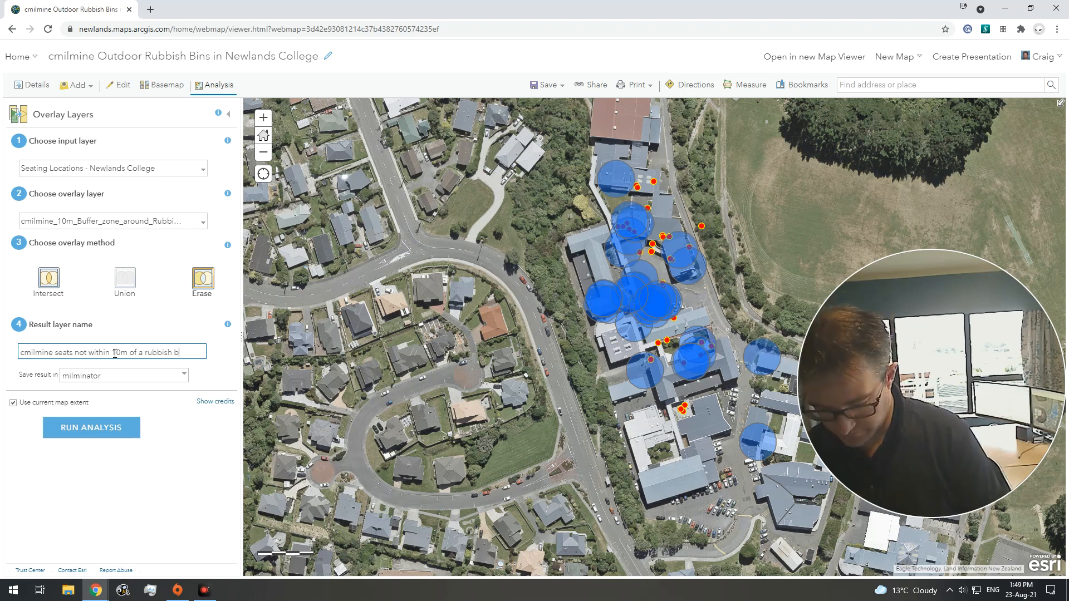
text(in)
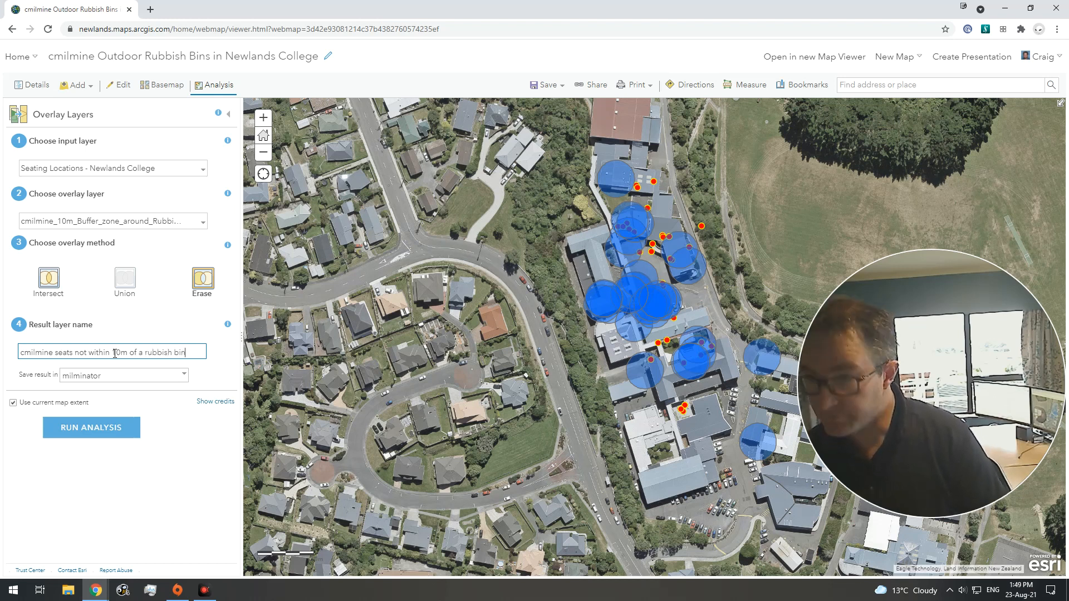
click(107, 433)
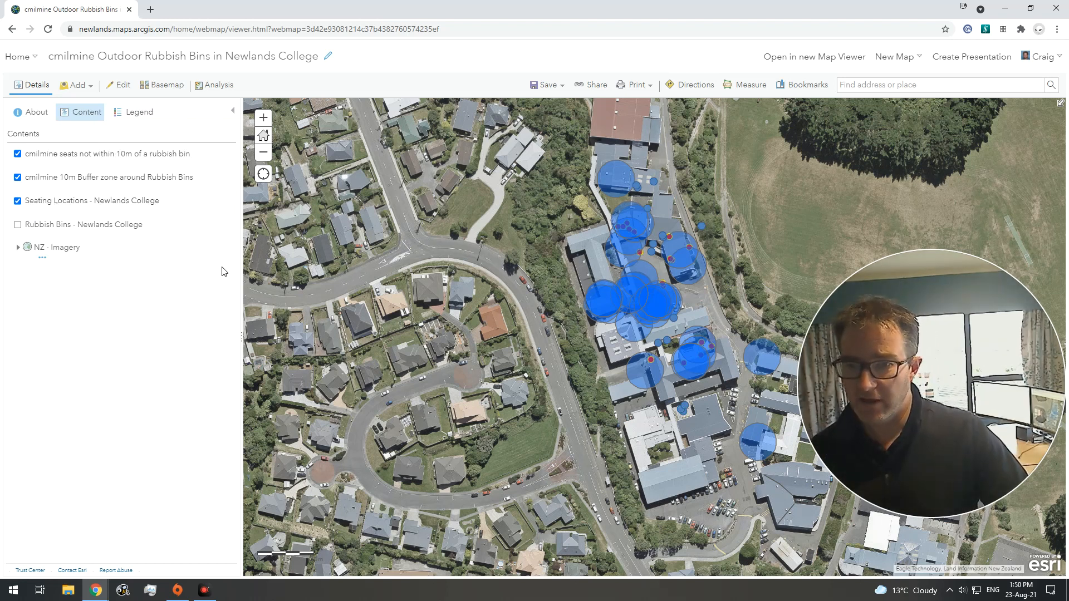
Step: Hide the 10m buffer zone layer and the Seating Locations - Newlands College layer
mouse_move(18, 151)
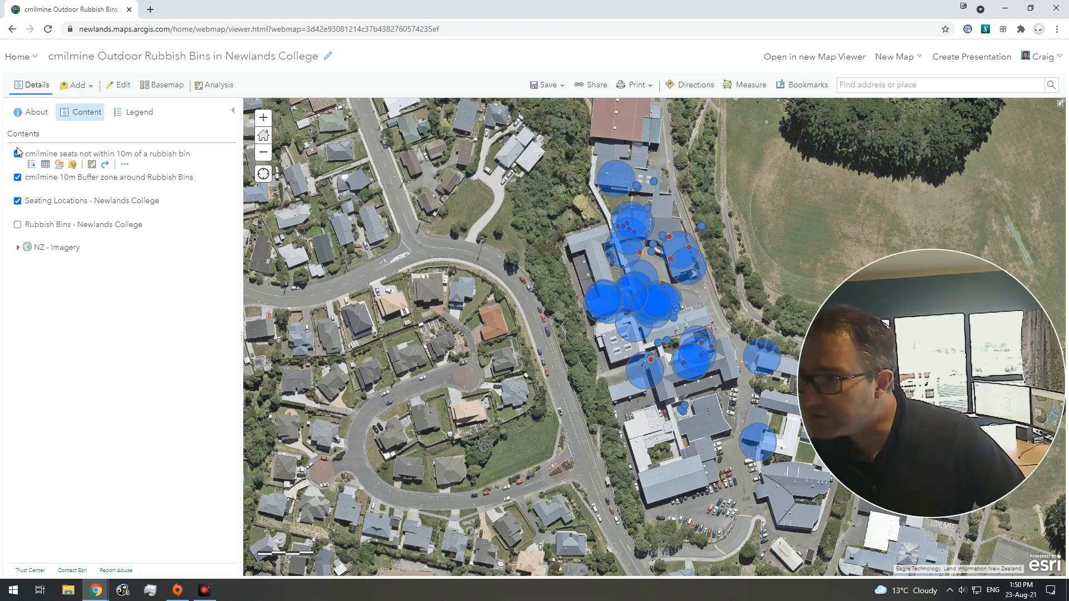
click(17, 178)
click(17, 200)
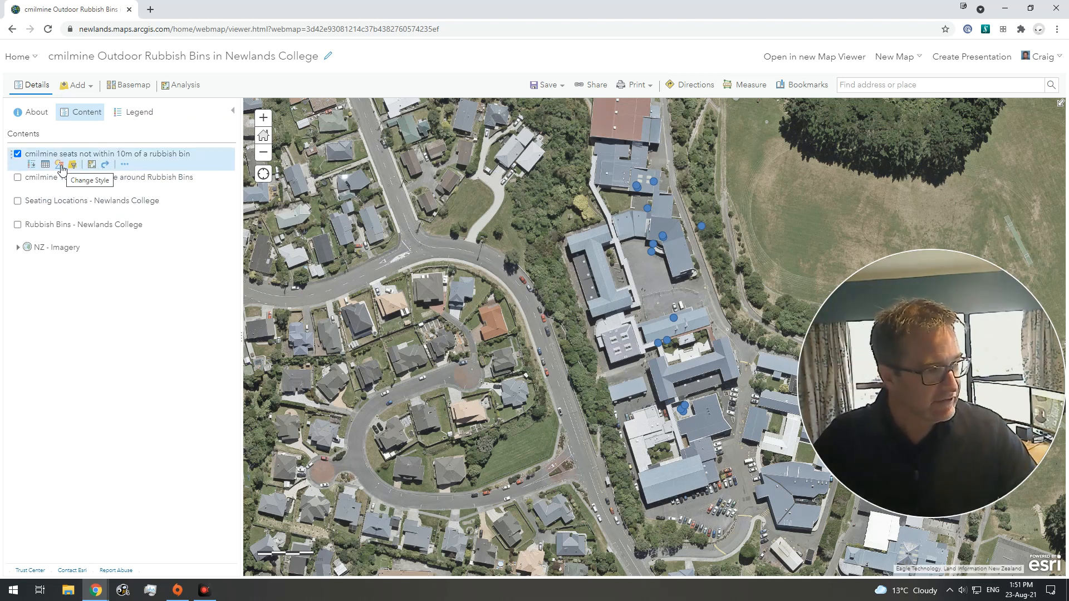
Step: Style the seats-not-within-10m layer by the 'how many seats' attribute using Counts and Amounts (Size)
click(60, 166)
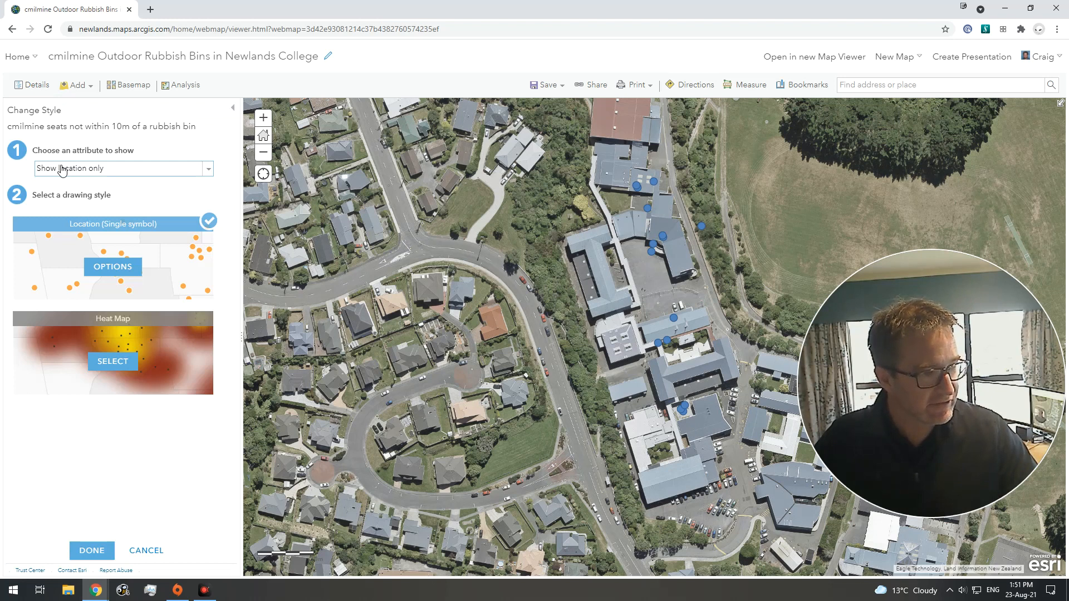
click(111, 172)
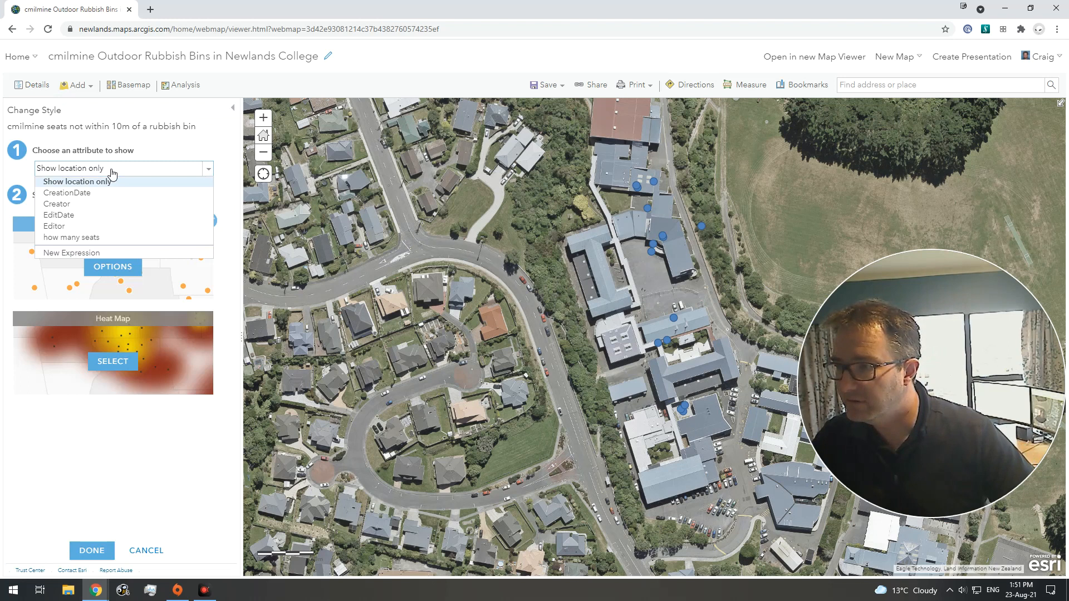
click(105, 238)
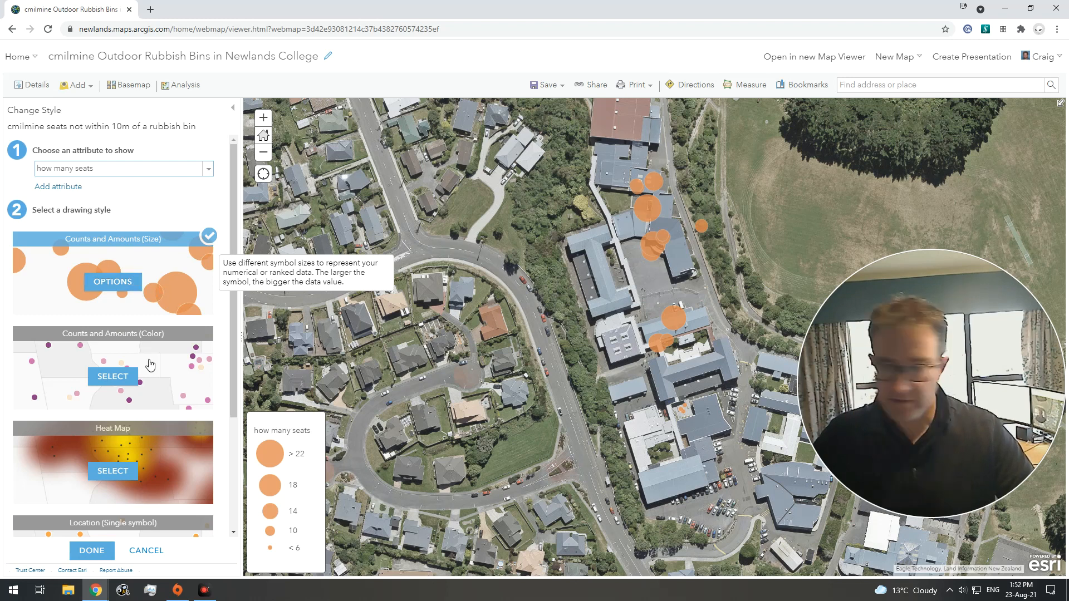
click(92, 551)
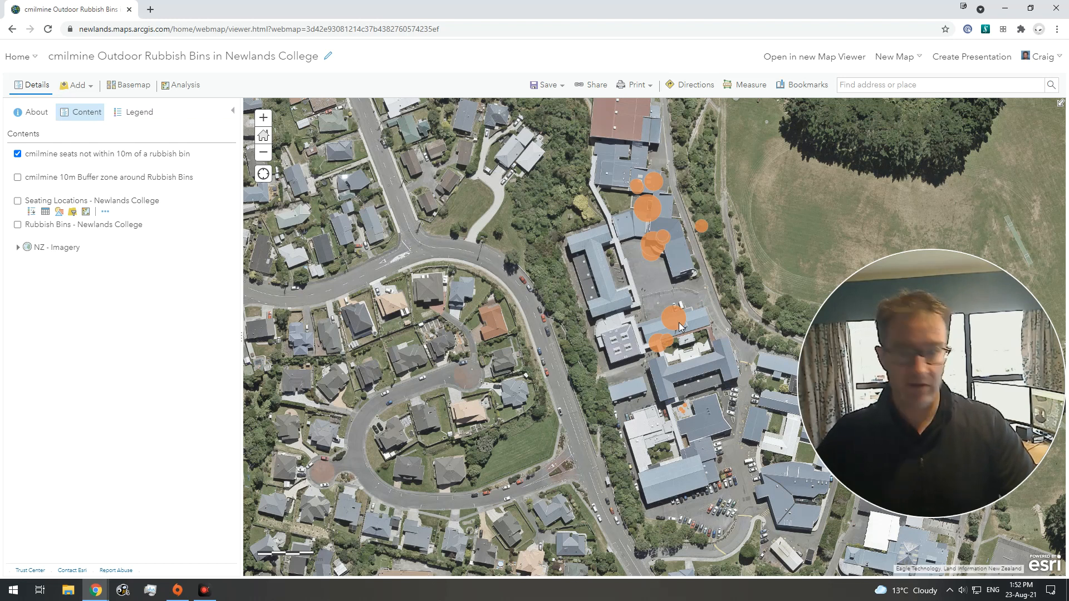
Step: Save the map as a new item titled with the user's name plus 'Newlands College Seating not near rubbish bins'
click(548, 87)
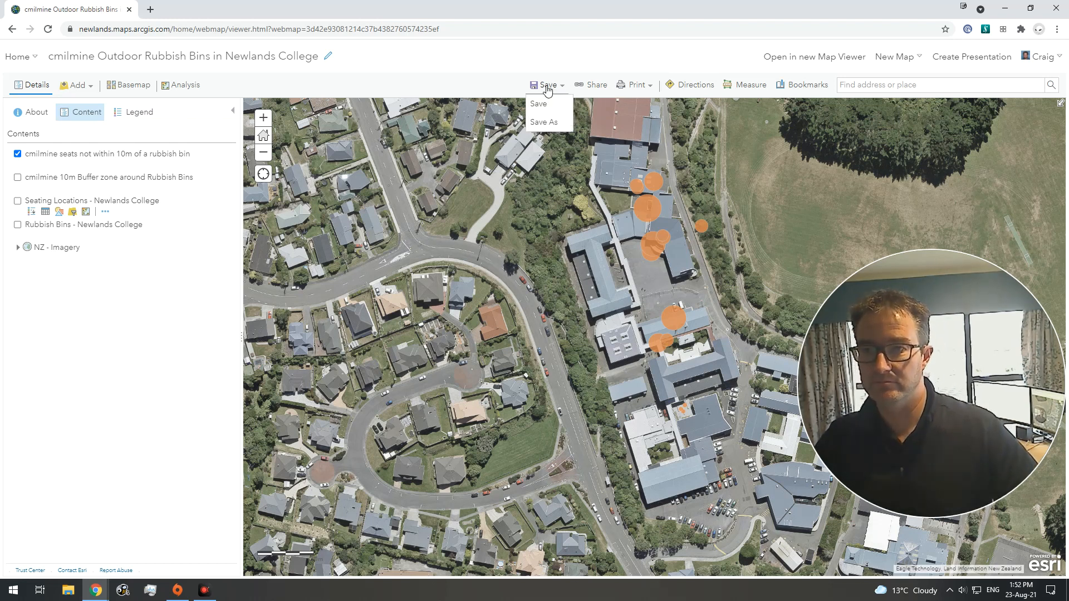
click(547, 125)
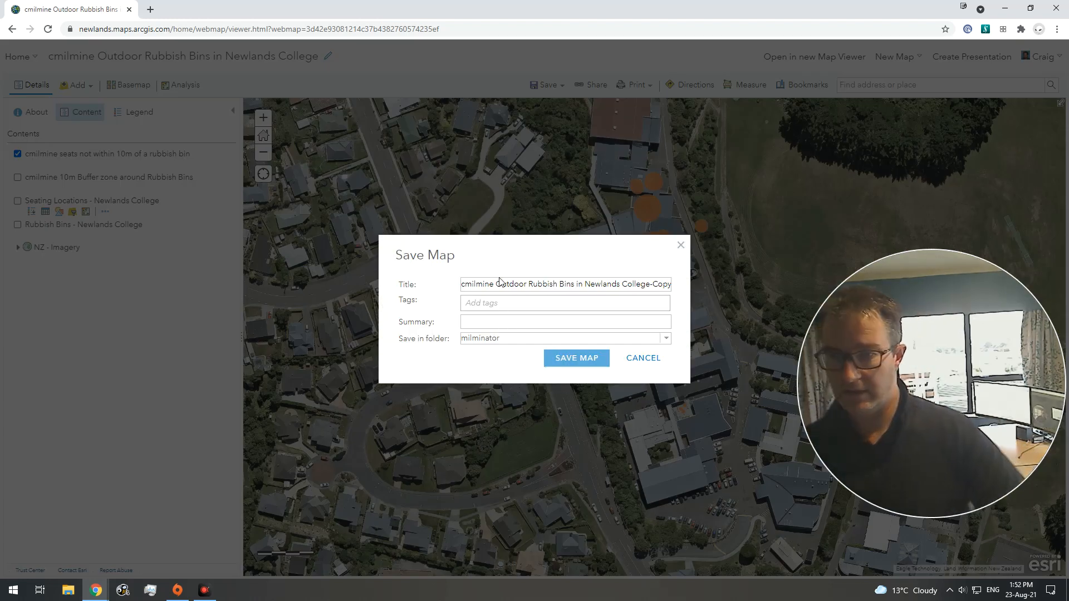
drag(495, 284, 691, 281)
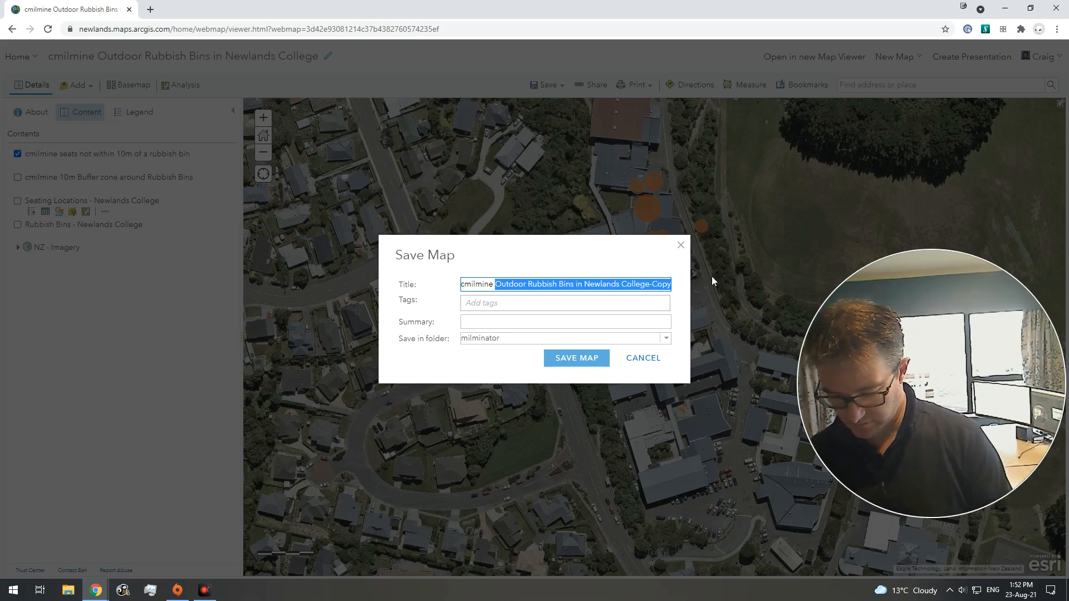
text(Newlands Colle)
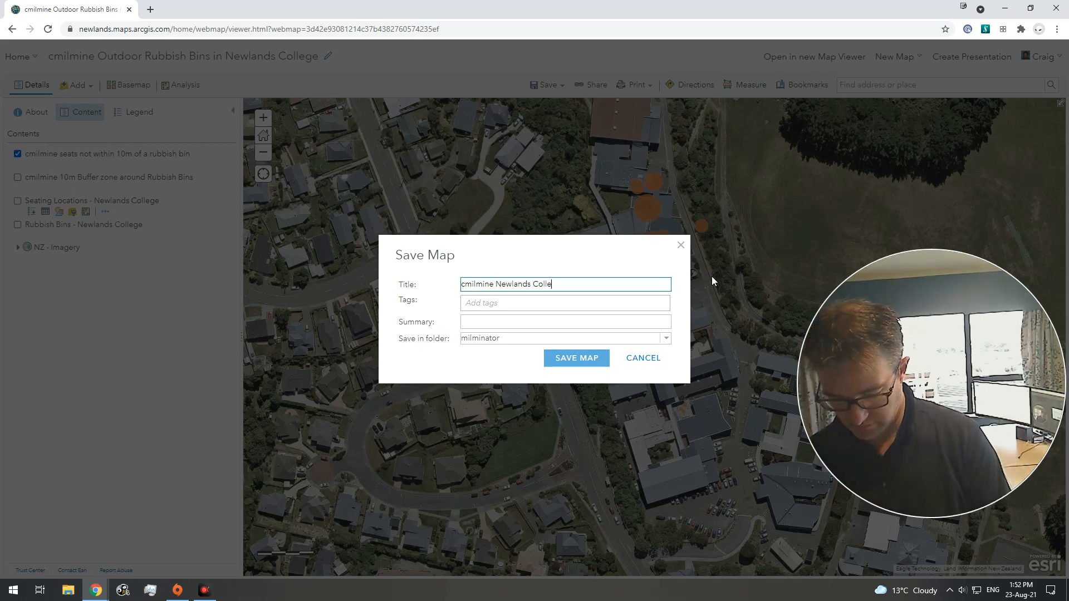
text(ge Seating noit neart)
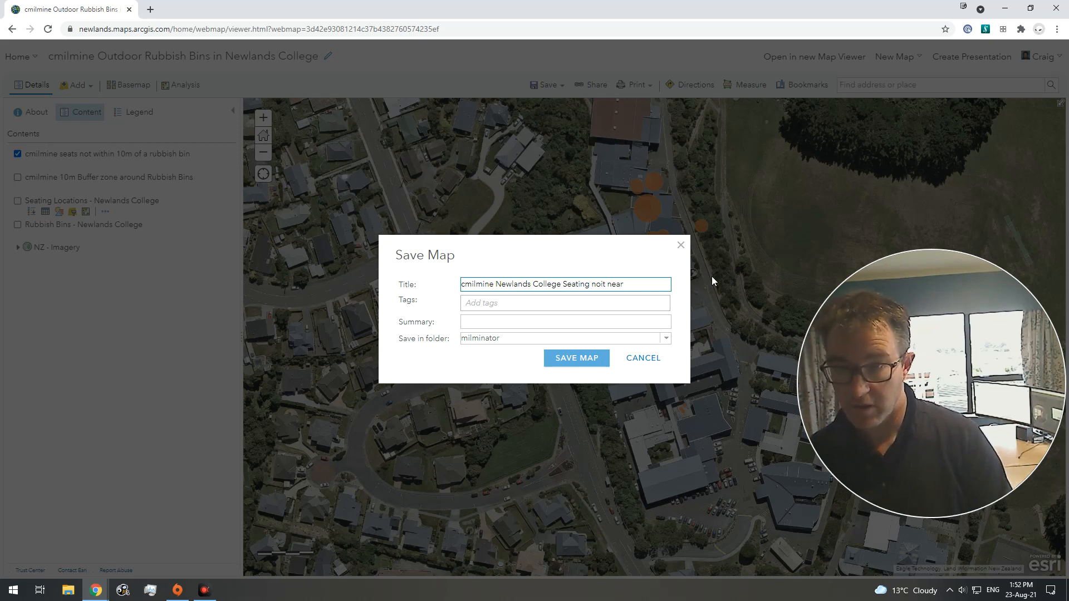
key(BackSpace)
key(BackSpace)
key(BackSpace)
key(BackSpace)
key(BackSpace)
key(BackSpace)
text(t)
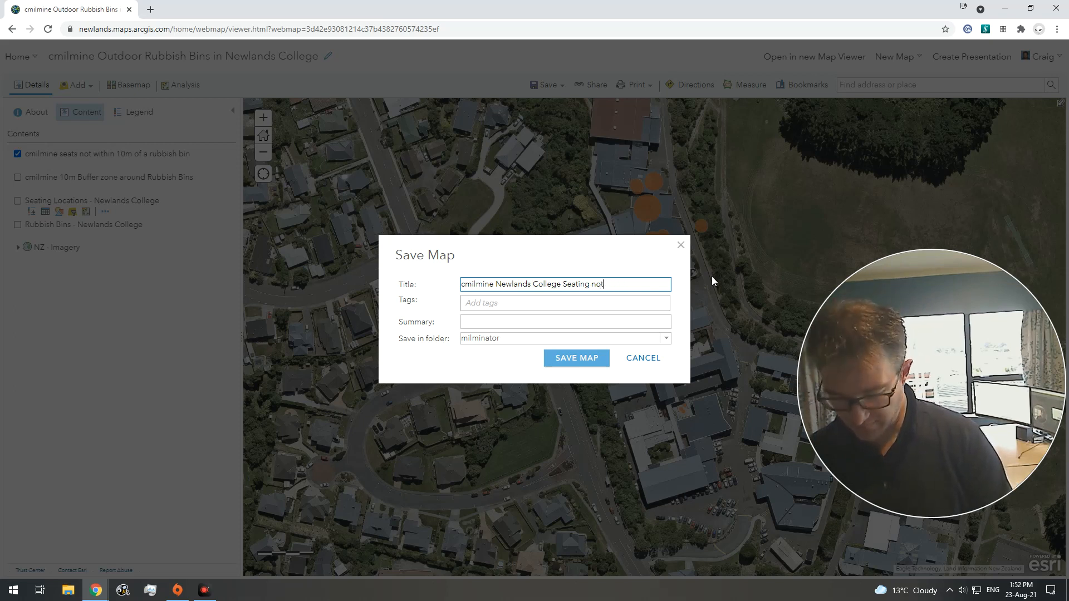
text( near r)
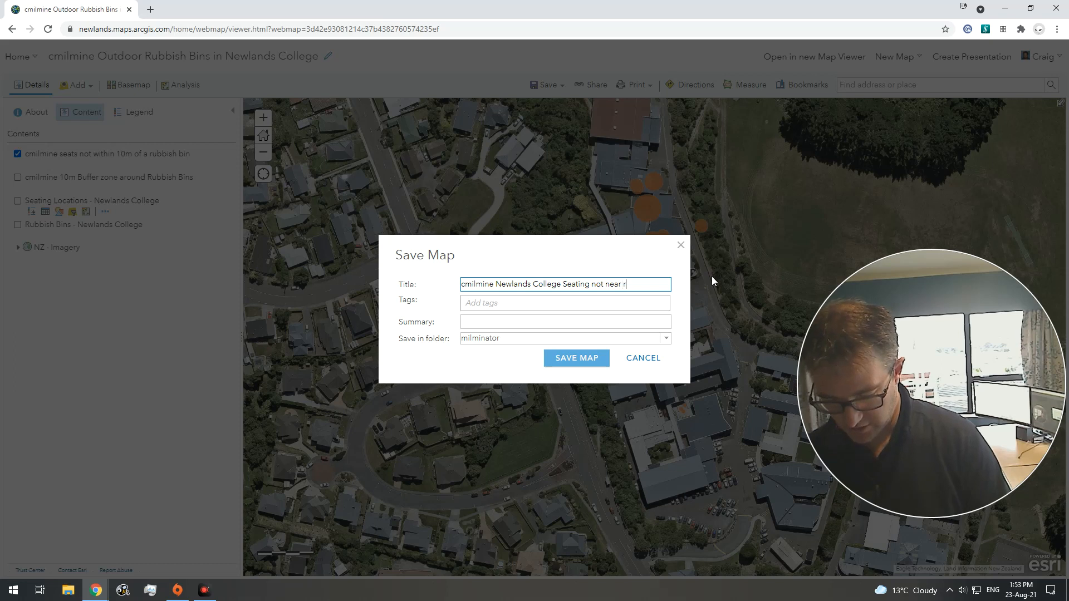
text(ubbish bins)
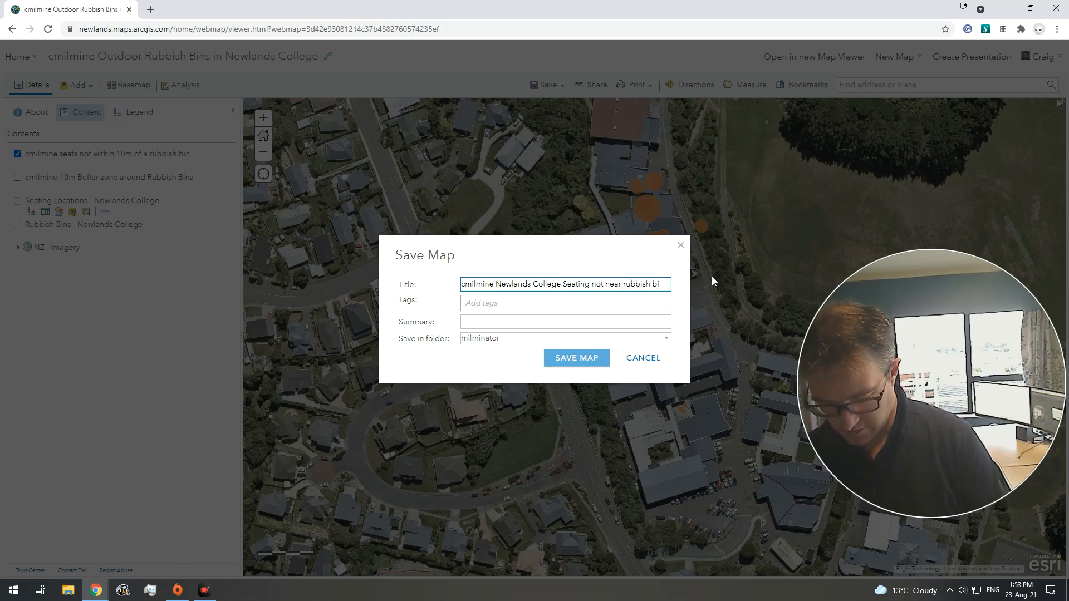
click(566, 358)
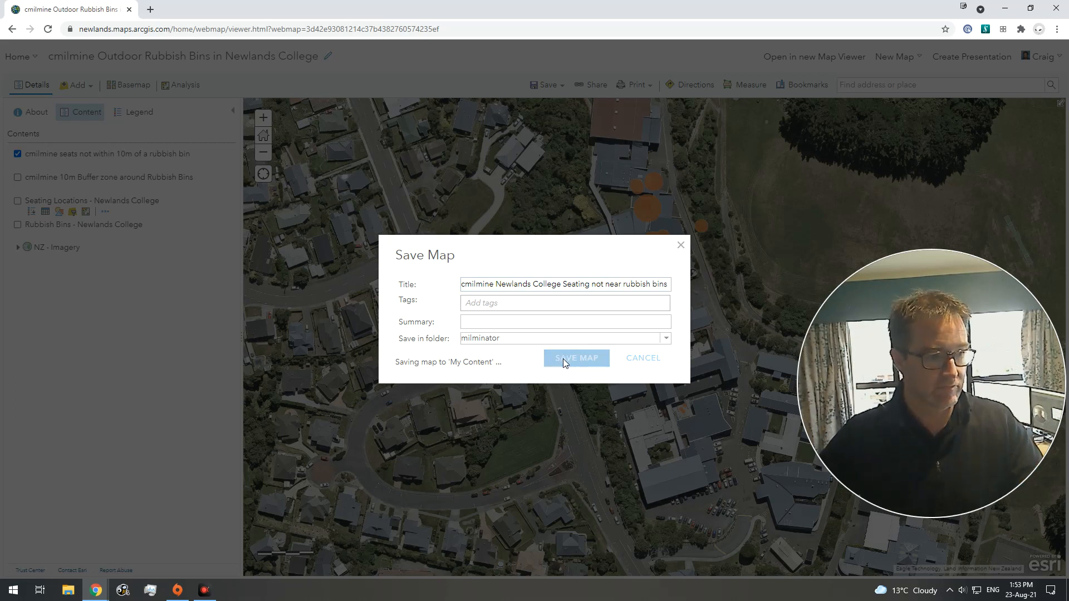